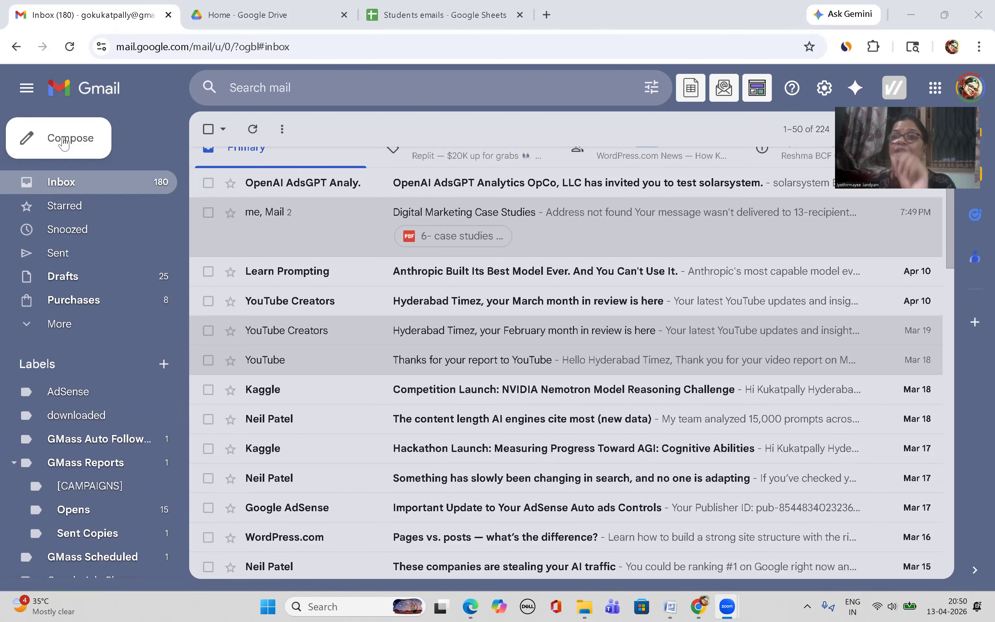
Start a new email in the enlarged compose window and delete the broken social links below the signature, readying the recipients field.
click(64, 142)
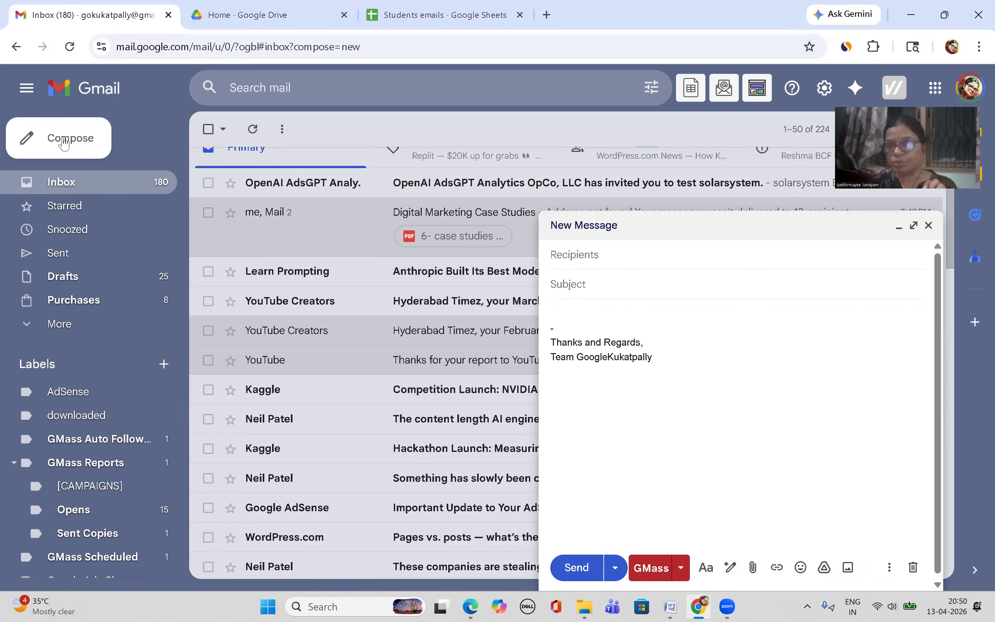
click(914, 226)
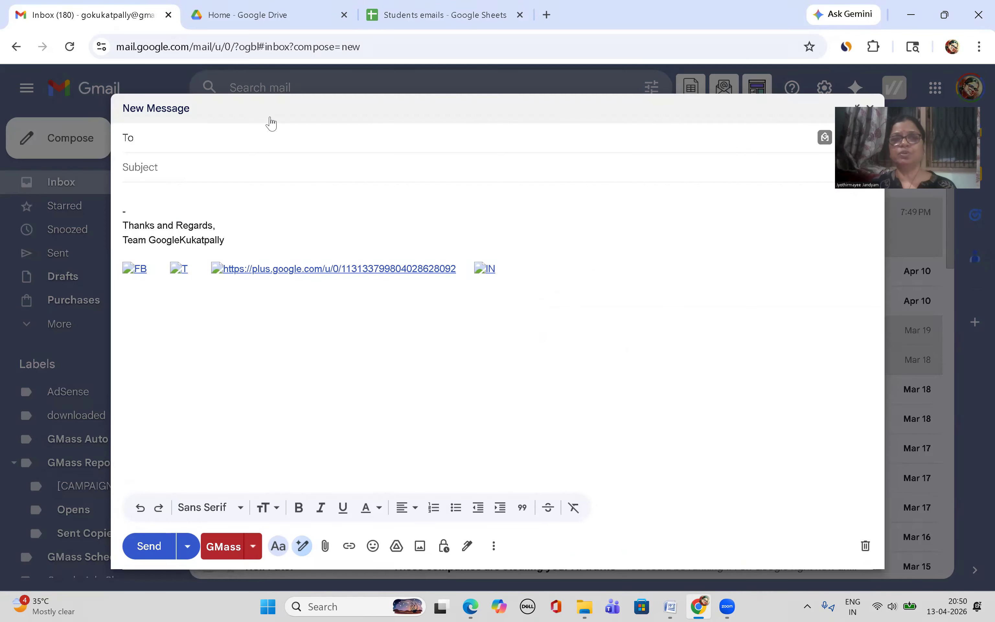
drag(517, 267, 118, 271)
key(BackSpace)
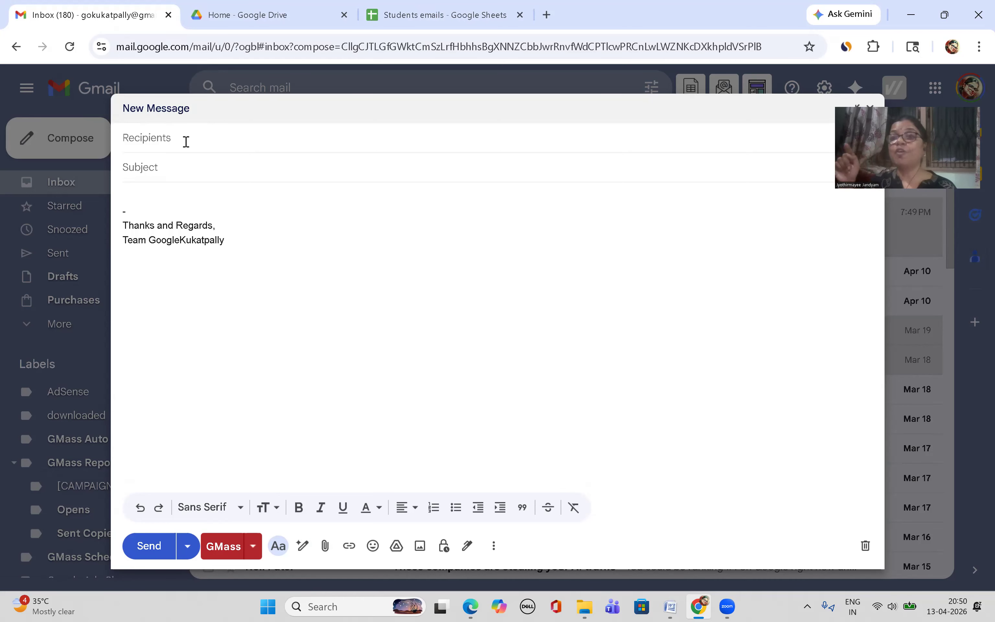
click(208, 134)
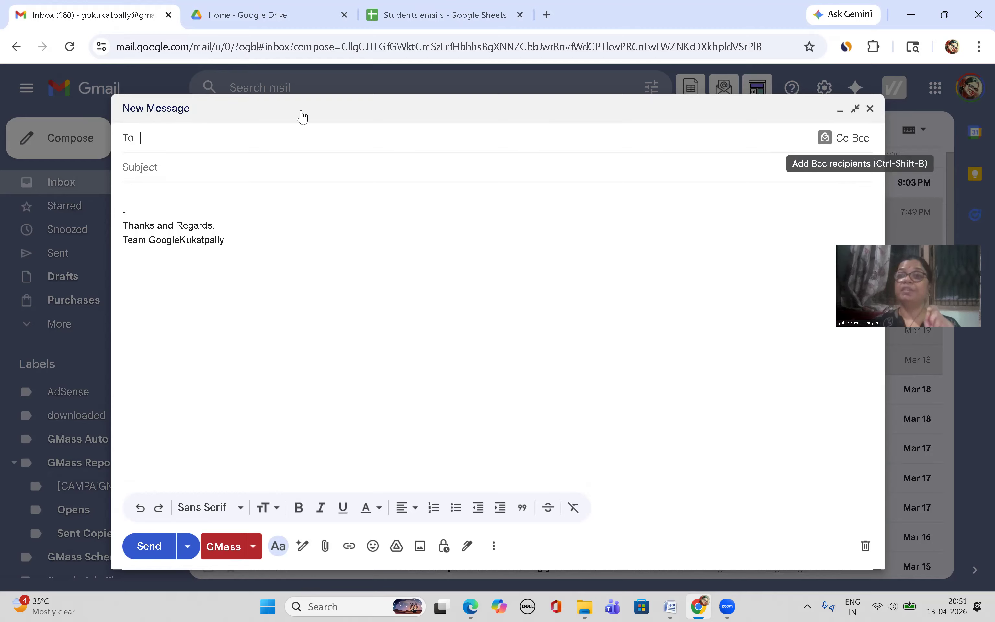
Switch to Google Drive, close the open spreadsheet and reopen the Students emails file from the suggested files.
click(276, 15)
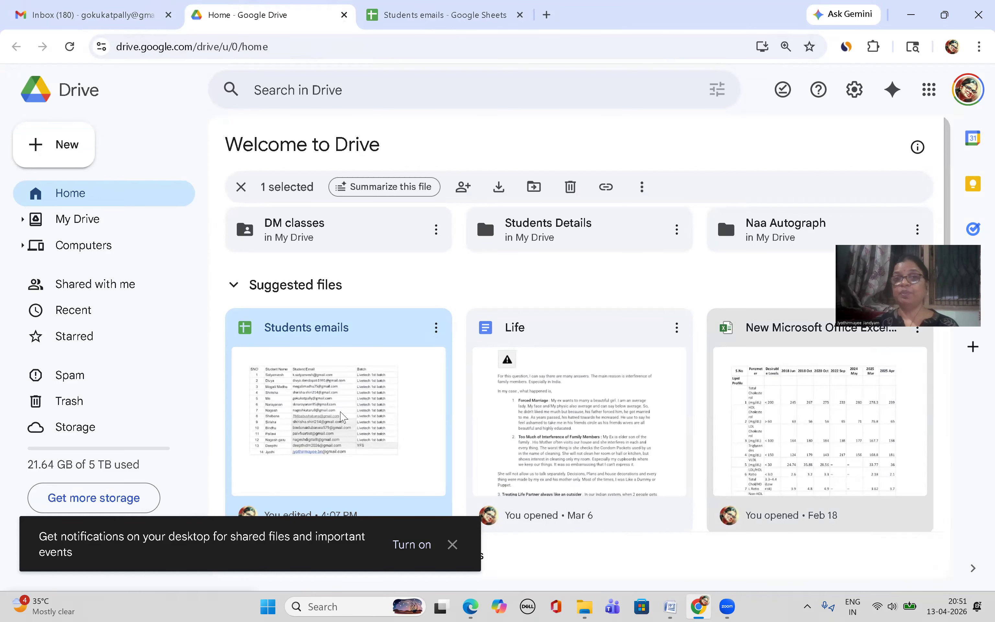
click(520, 16)
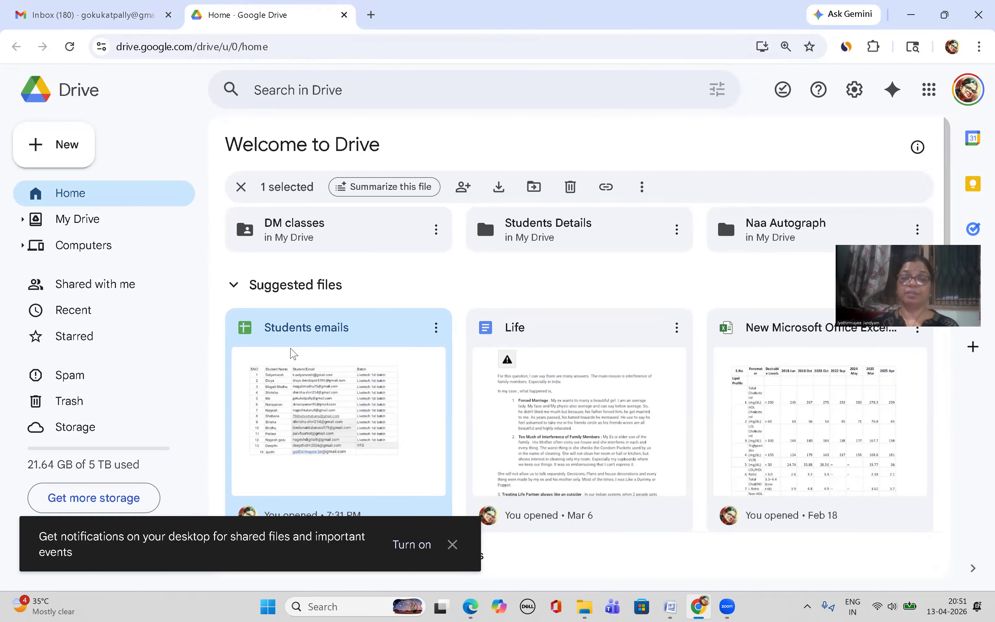
double_click(313, 380)
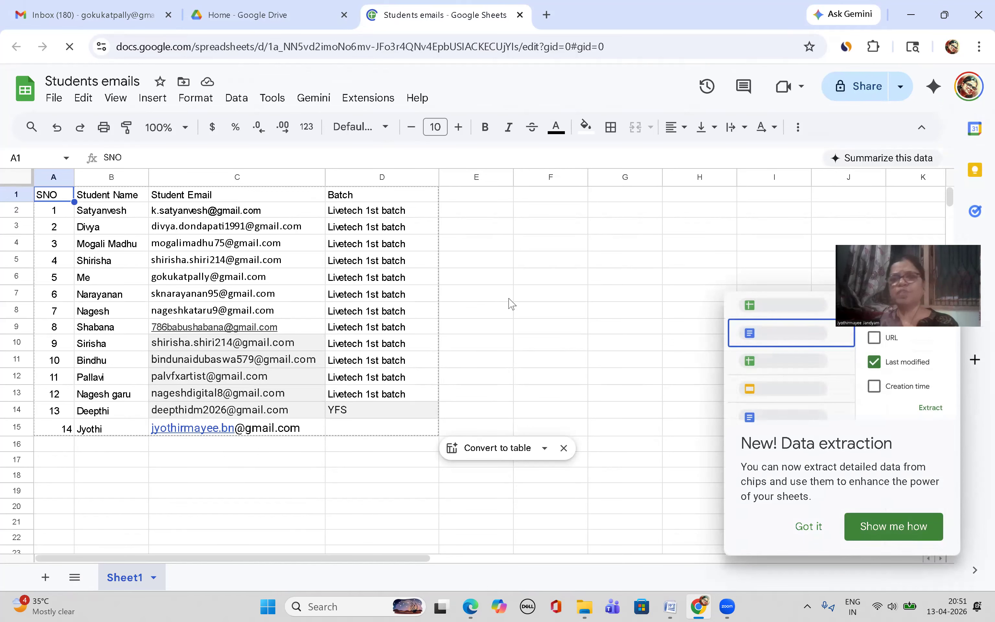
Add a Marks header in cell E1, beside the Batch column.
click(457, 200)
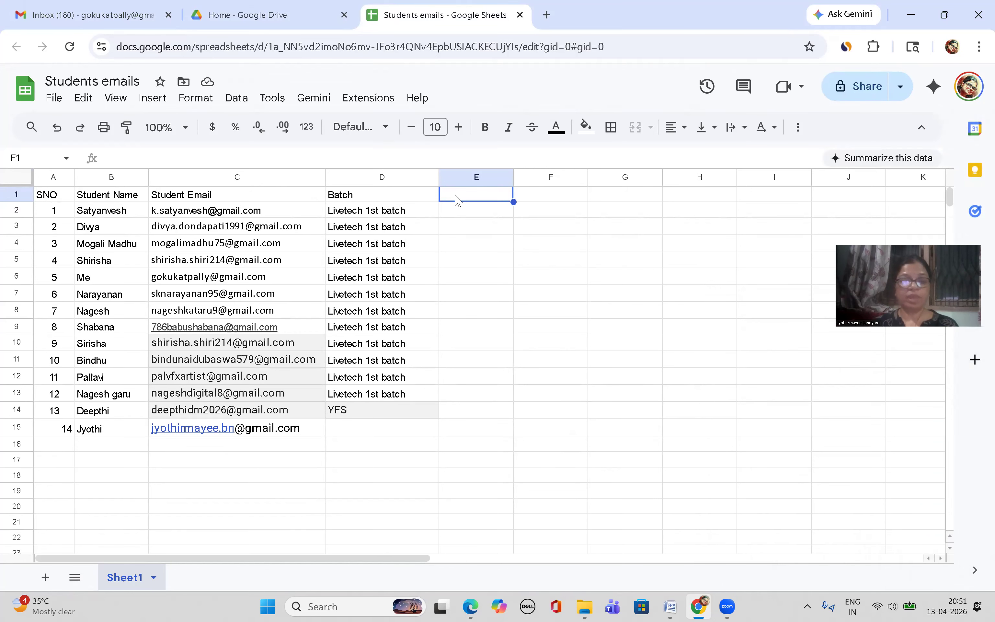
text(Ma)
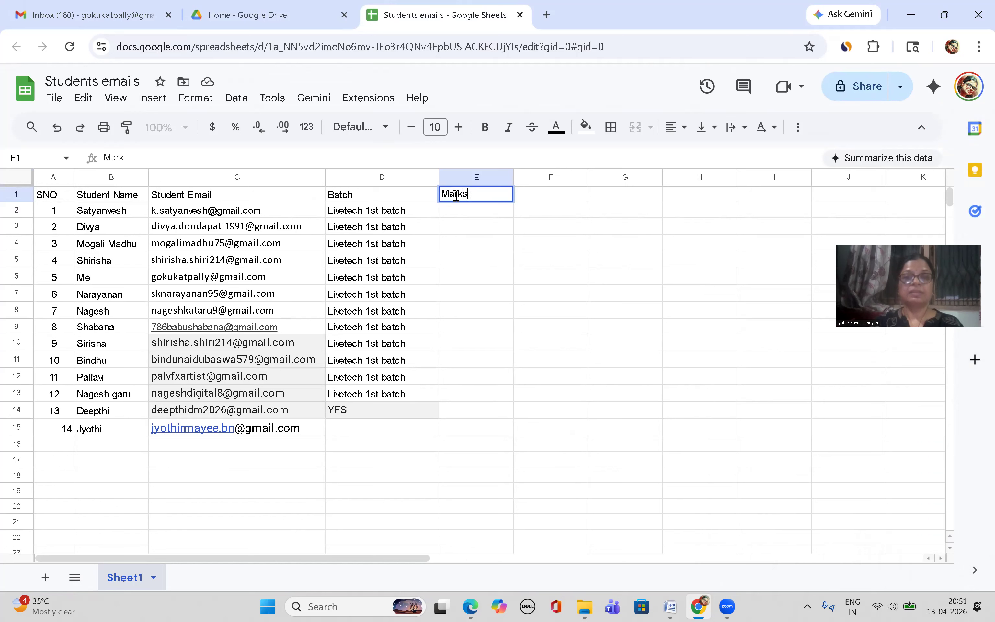
text(rks)
Enter the marks 50, 60, 70, 30 and 45 in cells E2 to E6.
click(466, 213)
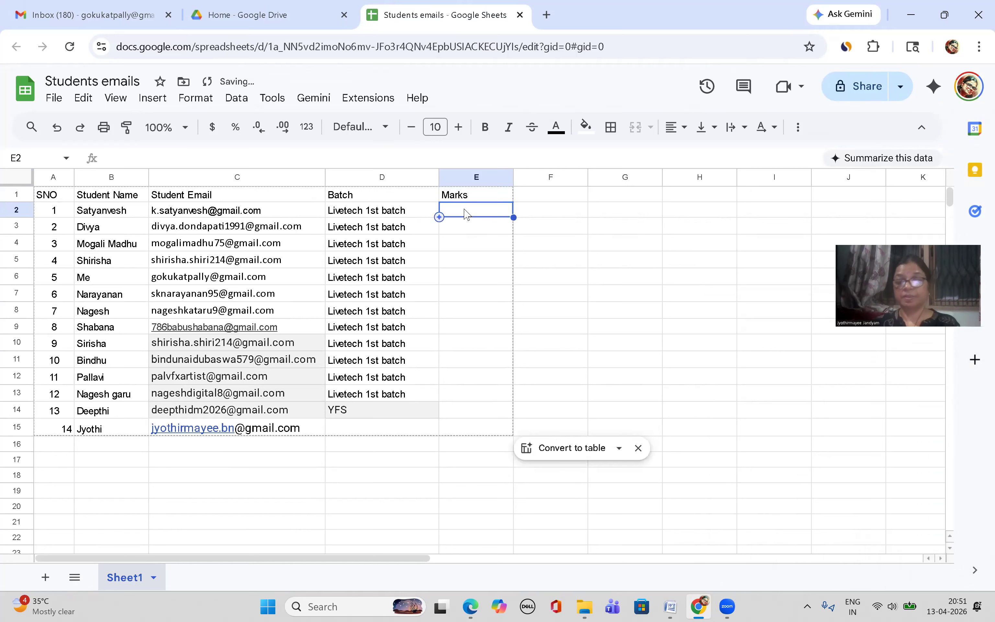
text(50)
click(472, 234)
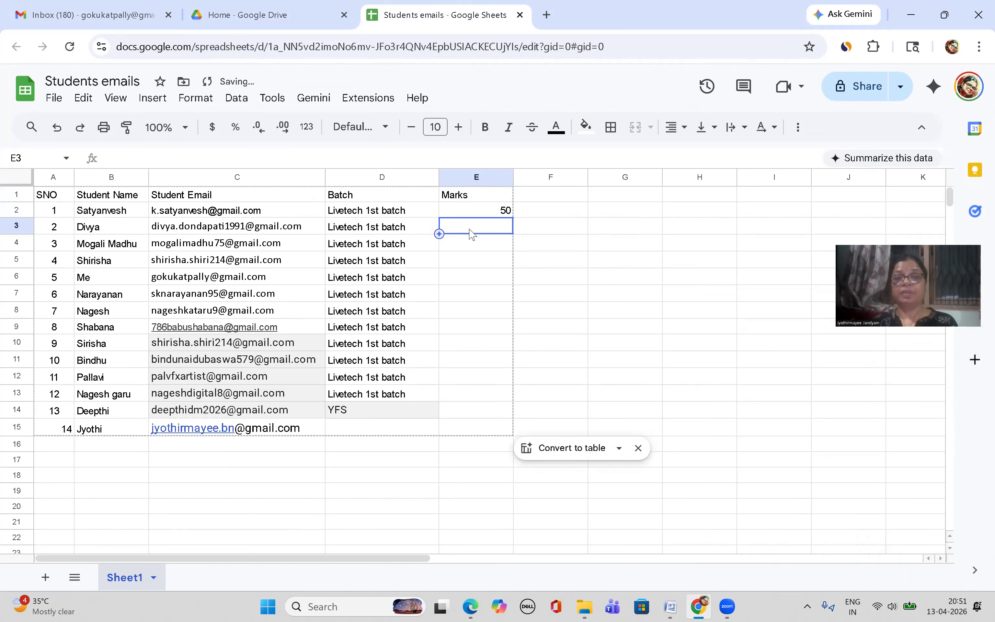
text(60)
click(474, 239)
text(70)
click(473, 261)
text(30)
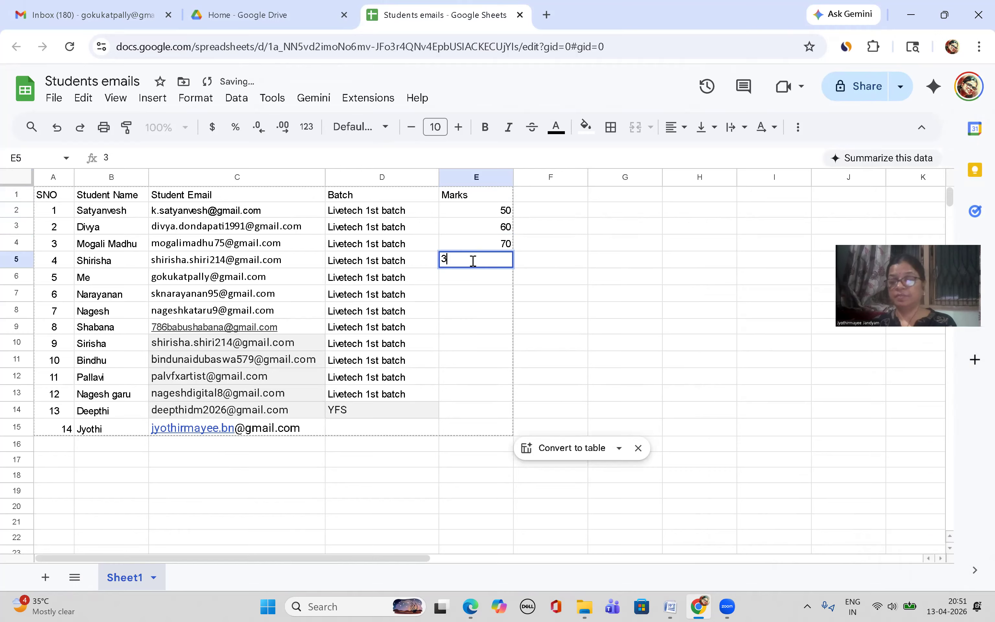
click(479, 284)
text(45)
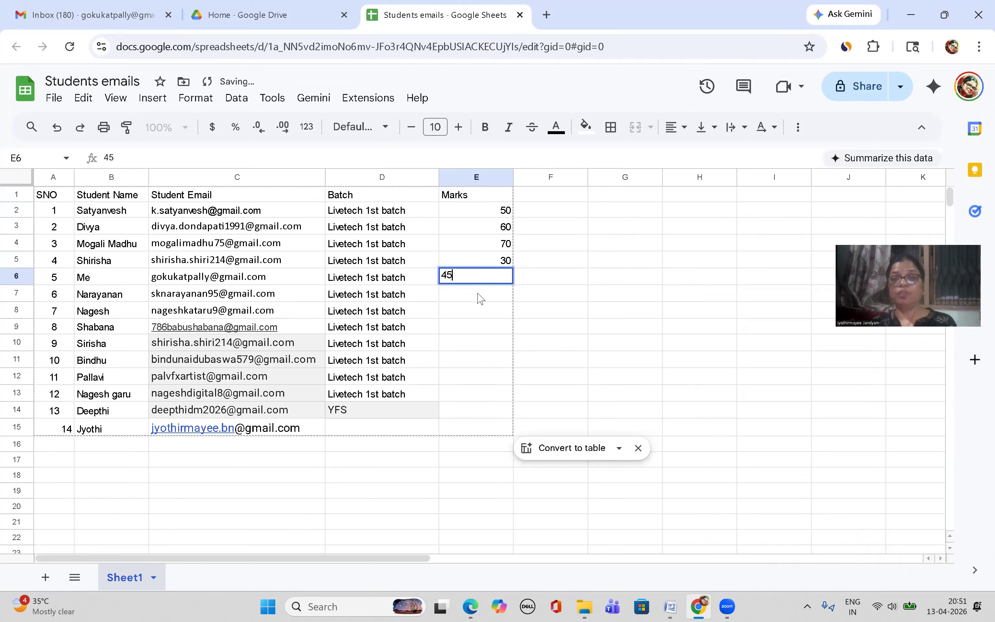
Enter the marks 96, 68, 74, 85 and 46 in cells E7 to E11.
click(481, 299)
text(96)
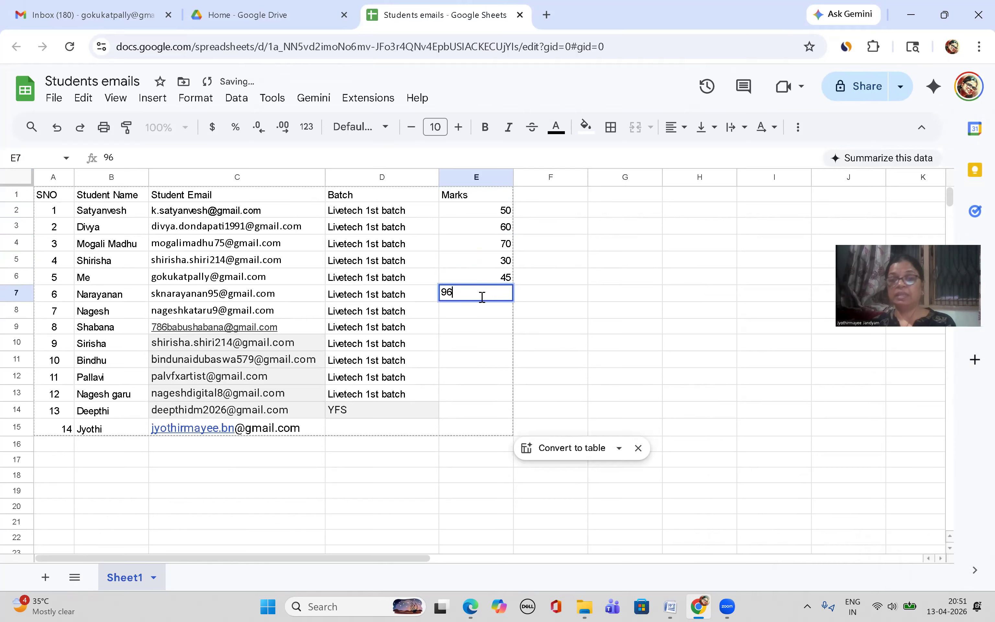
click(493, 319)
text(68)
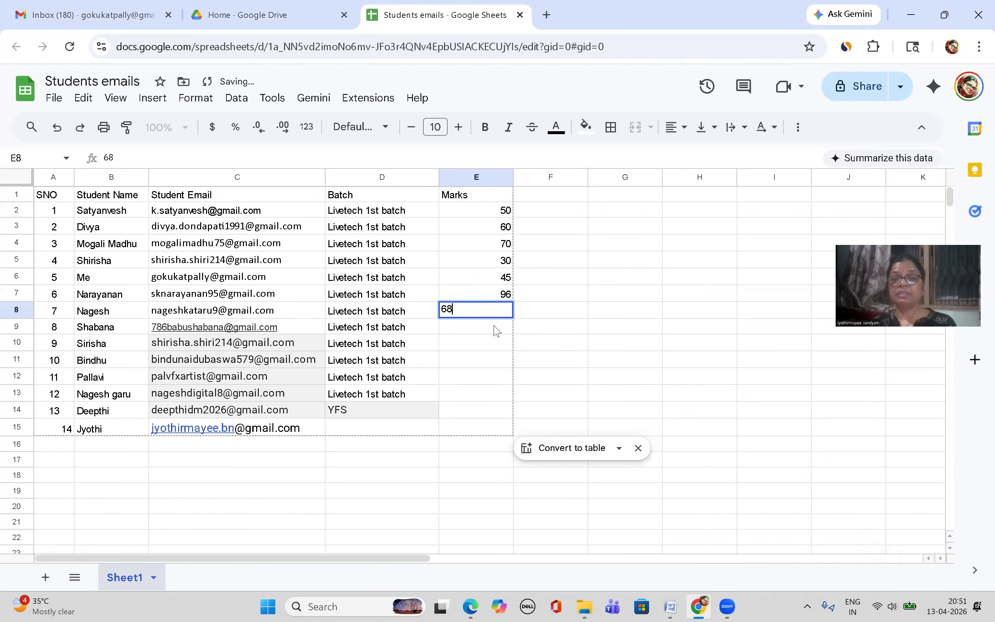
click(487, 331)
text(74)
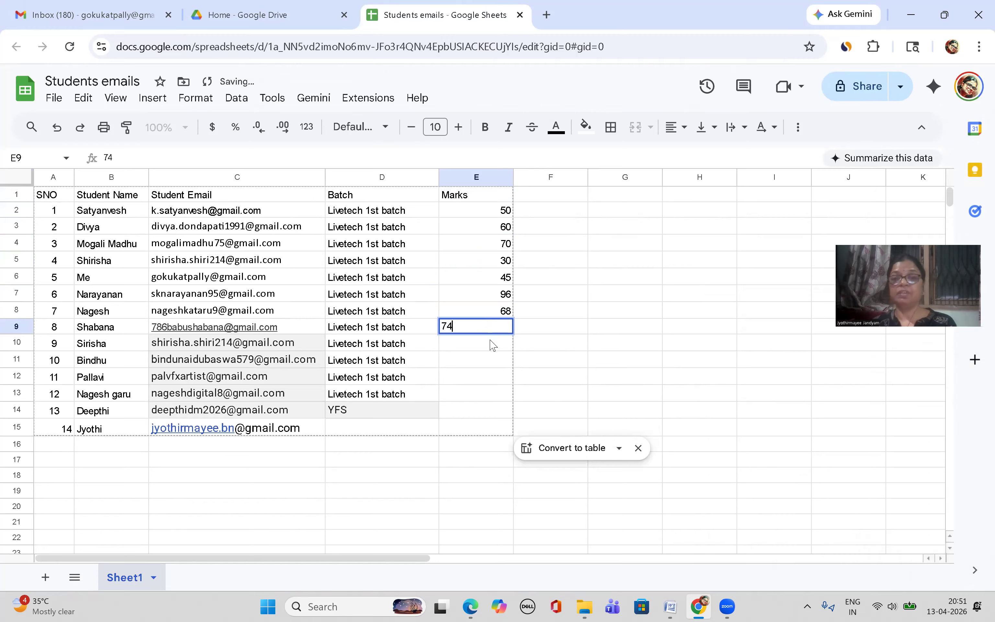
click(493, 345)
text(85)
click(495, 364)
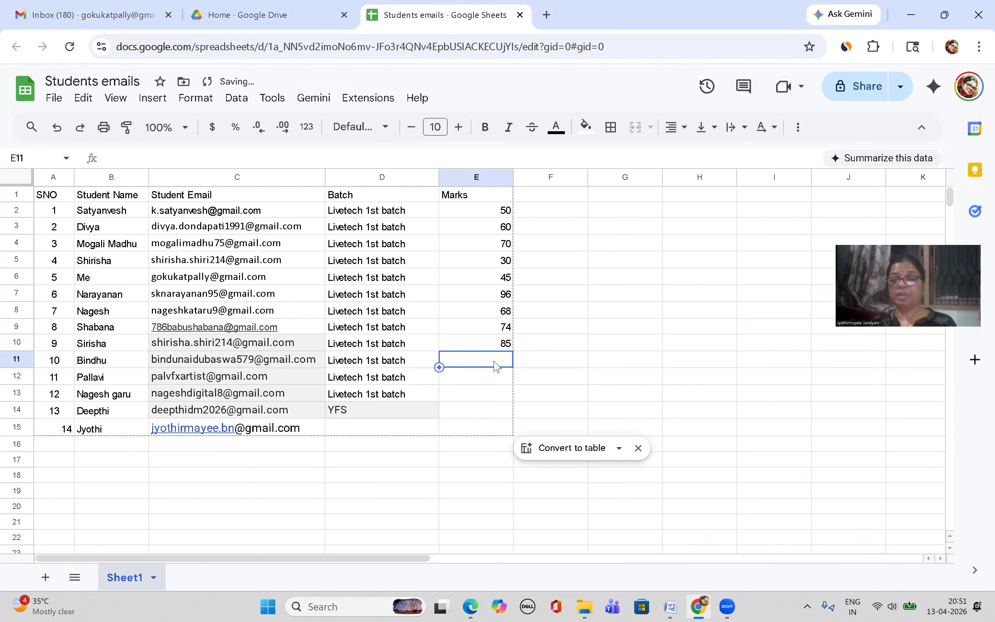
text(46)
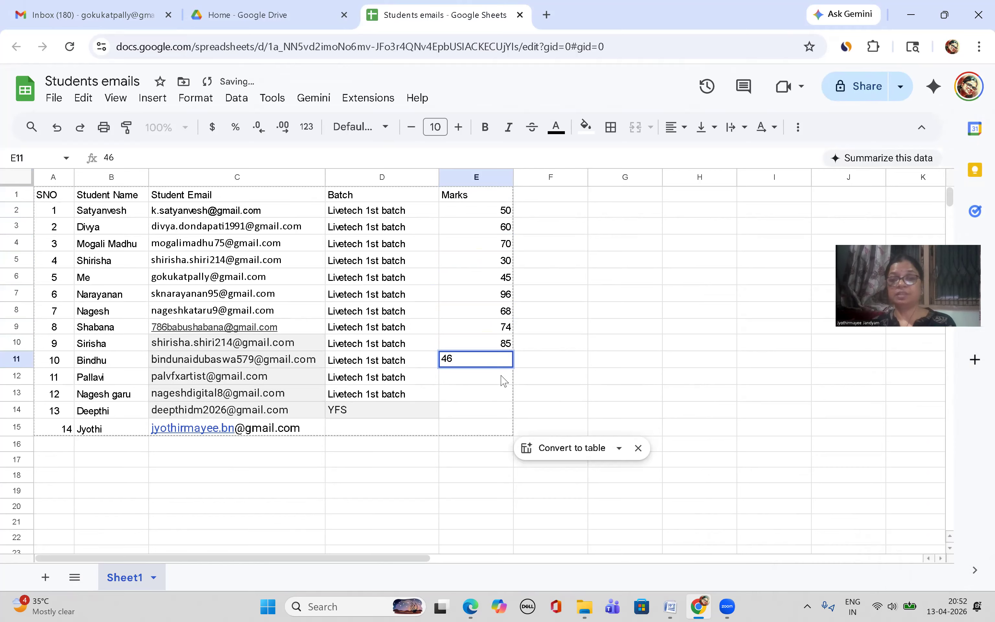
Enter the marks 89, 75, 76 and 85 in cells E12 to E15.
click(502, 376)
text(89)
click(501, 390)
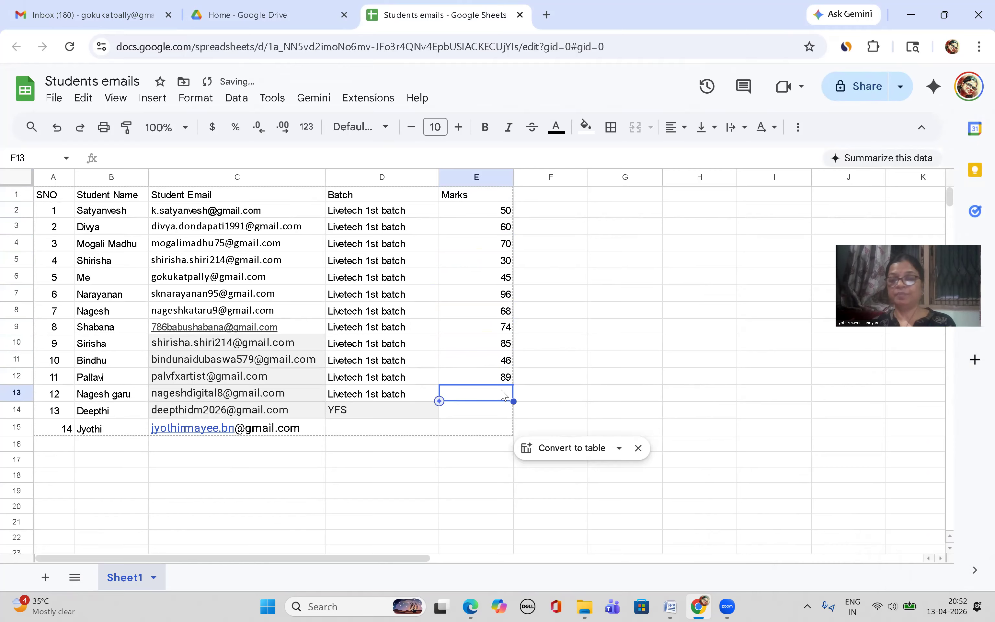
text(7)
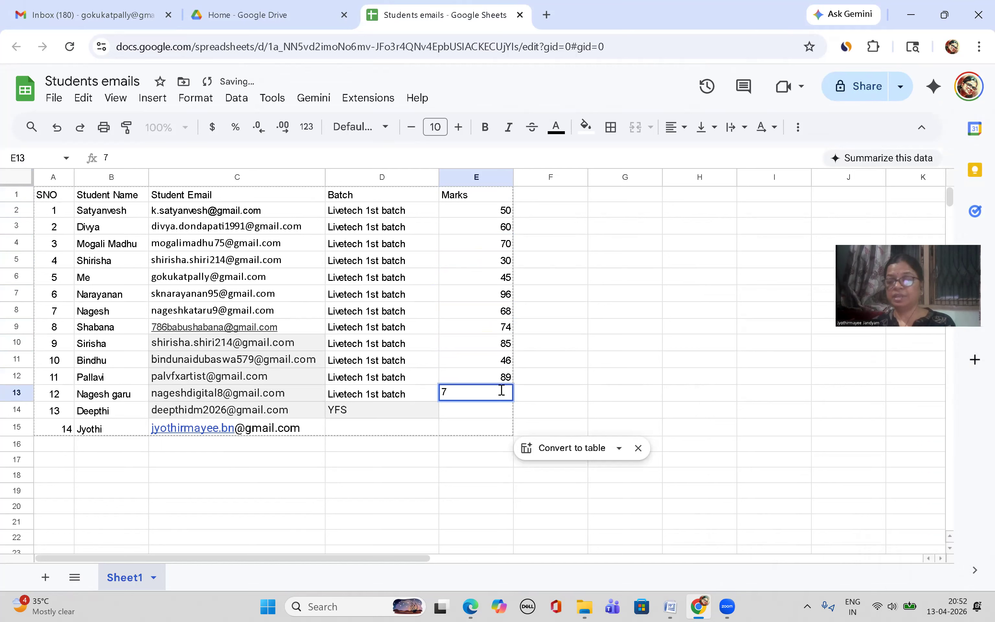
text(5)
click(502, 415)
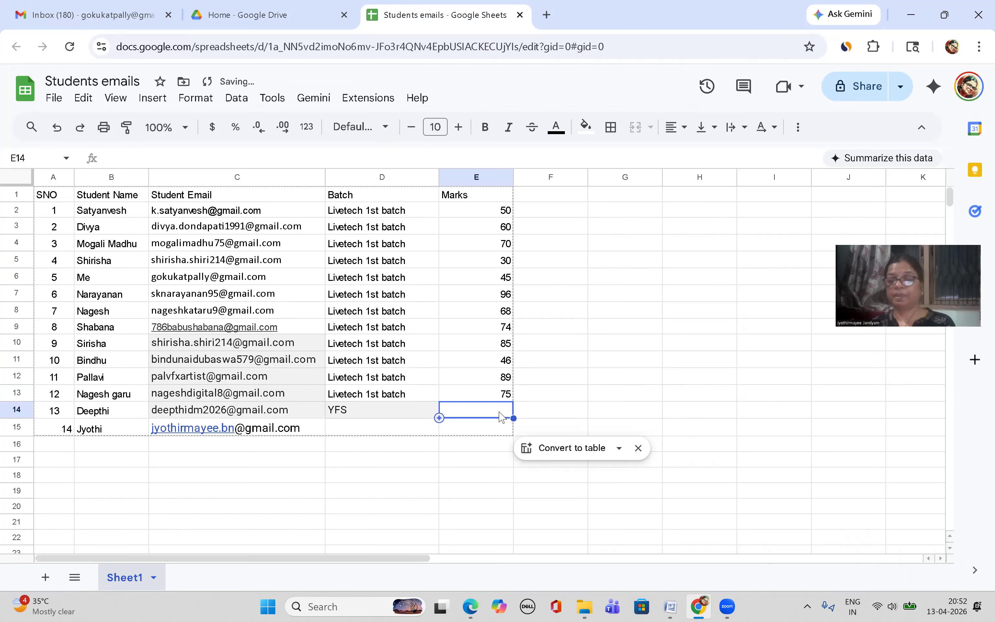
text(76)
click(501, 436)
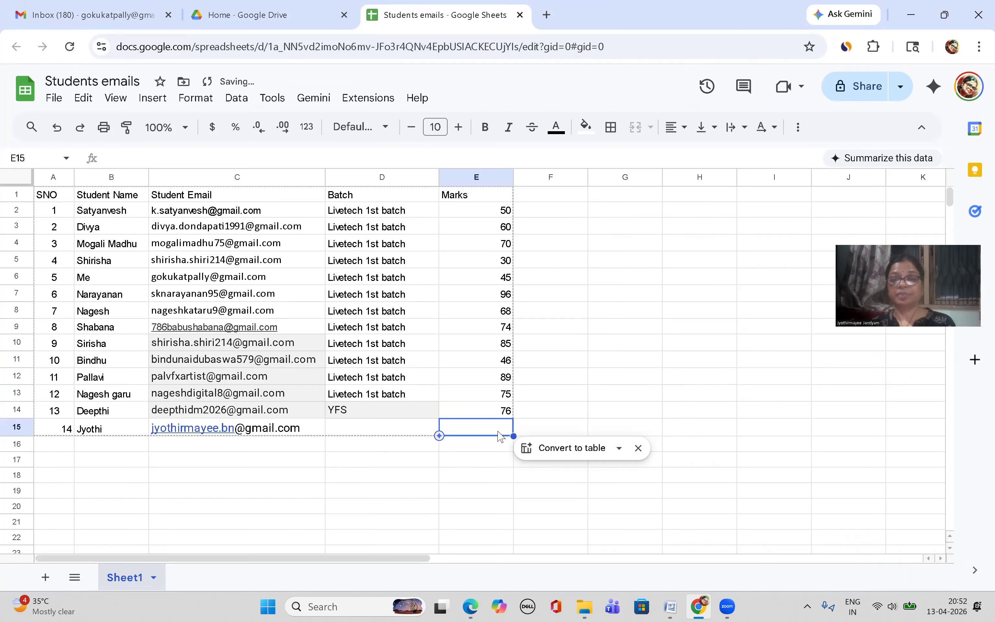
text(85)
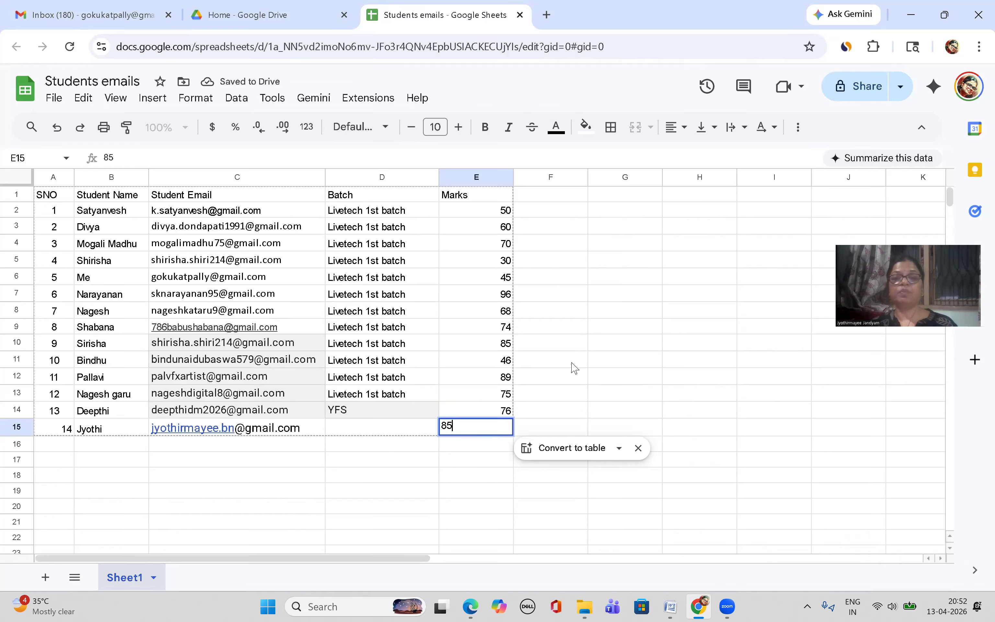
click(572, 364)
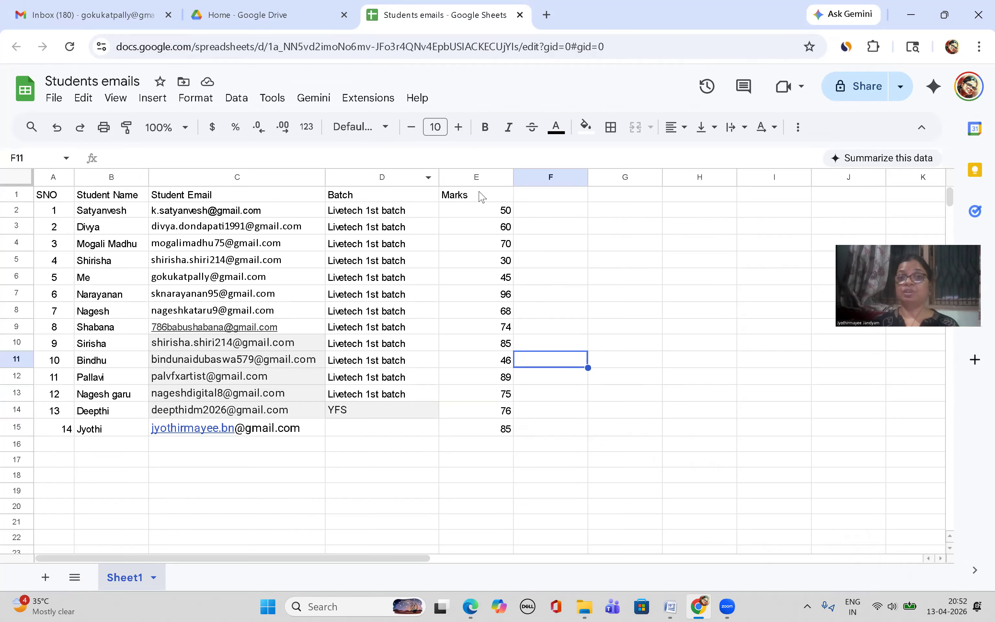
Center-align the whole Marks column.
click(472, 183)
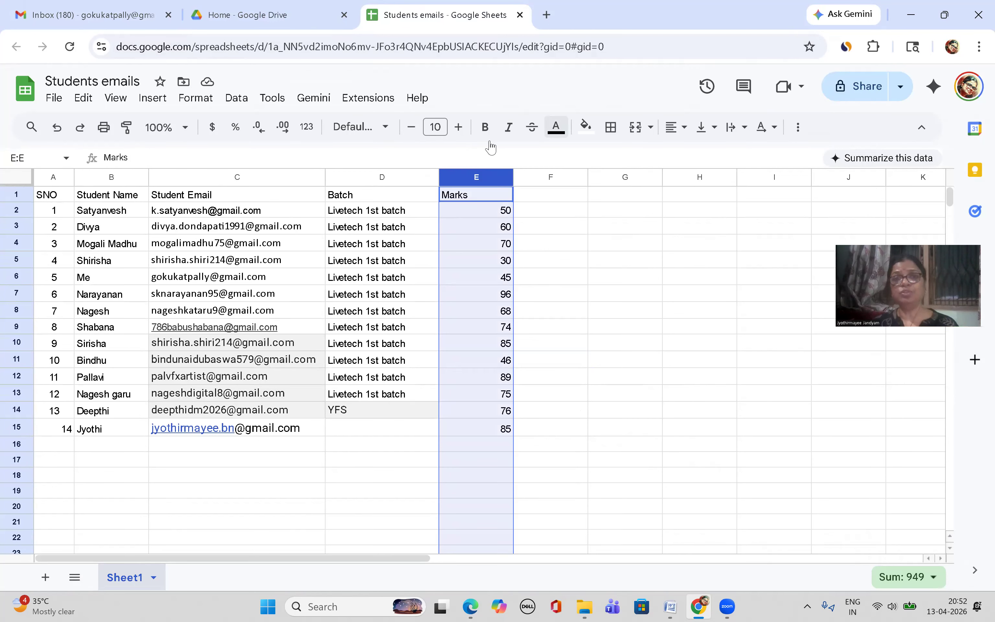
click(676, 128)
click(699, 156)
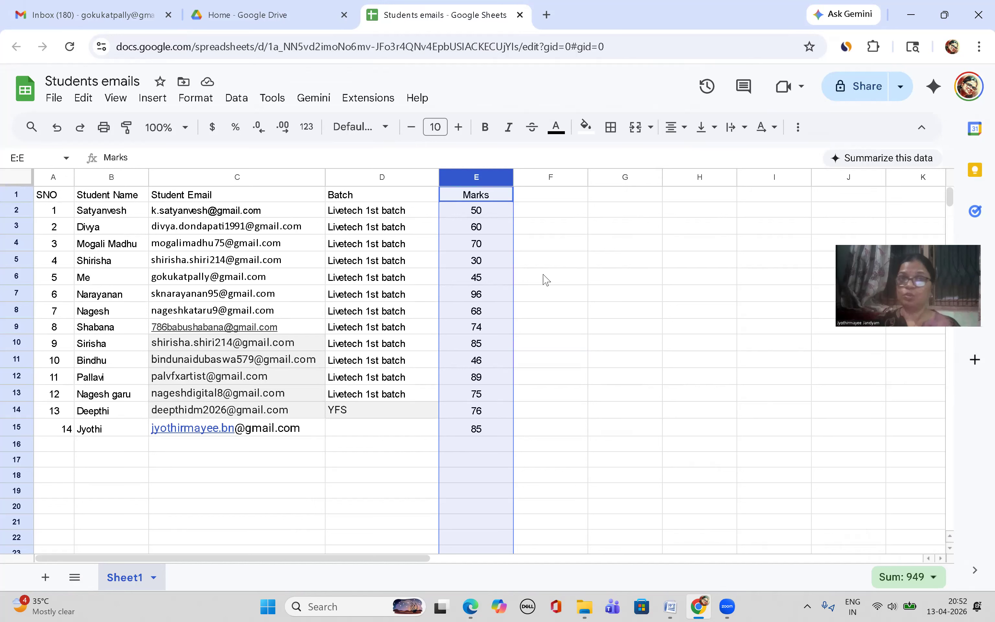
Switch to Gmail and choose the Students emails Google Sheet as the draft's GMass recipient source, with duplicate emails excluded.
click(93, 15)
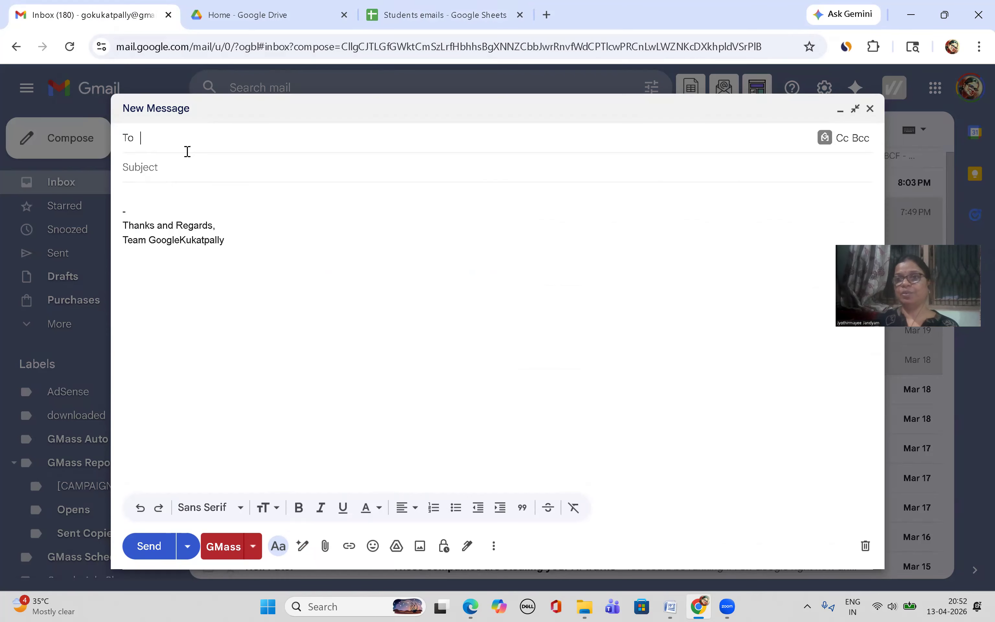
click(825, 138)
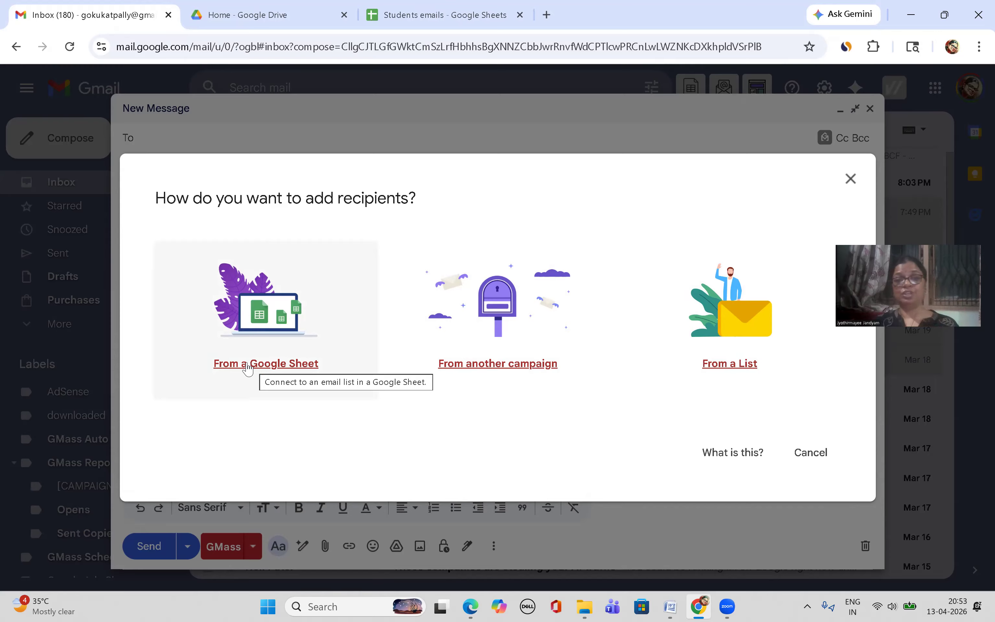
click(265, 362)
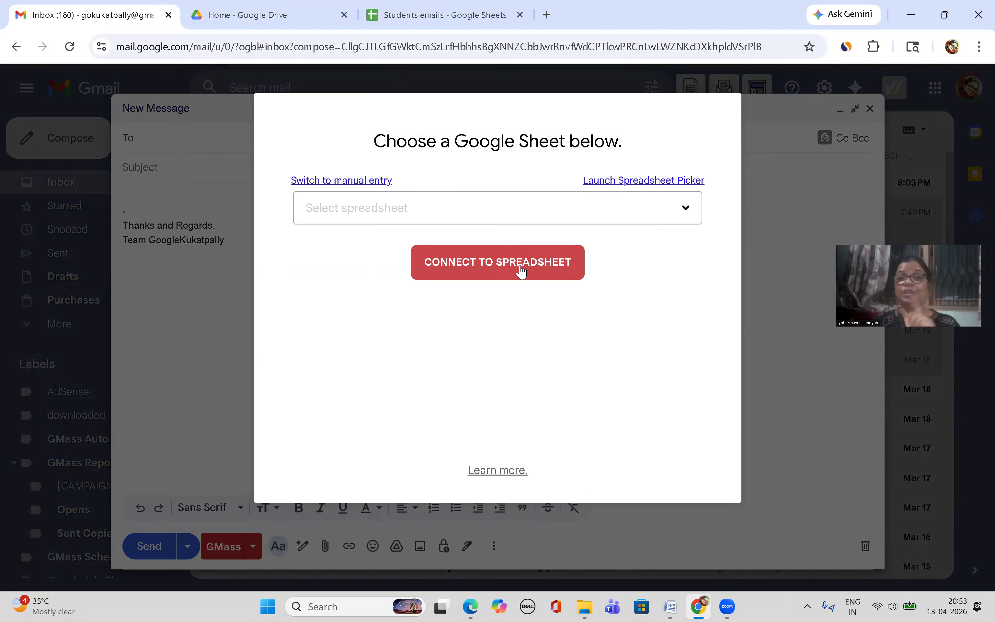
click(686, 210)
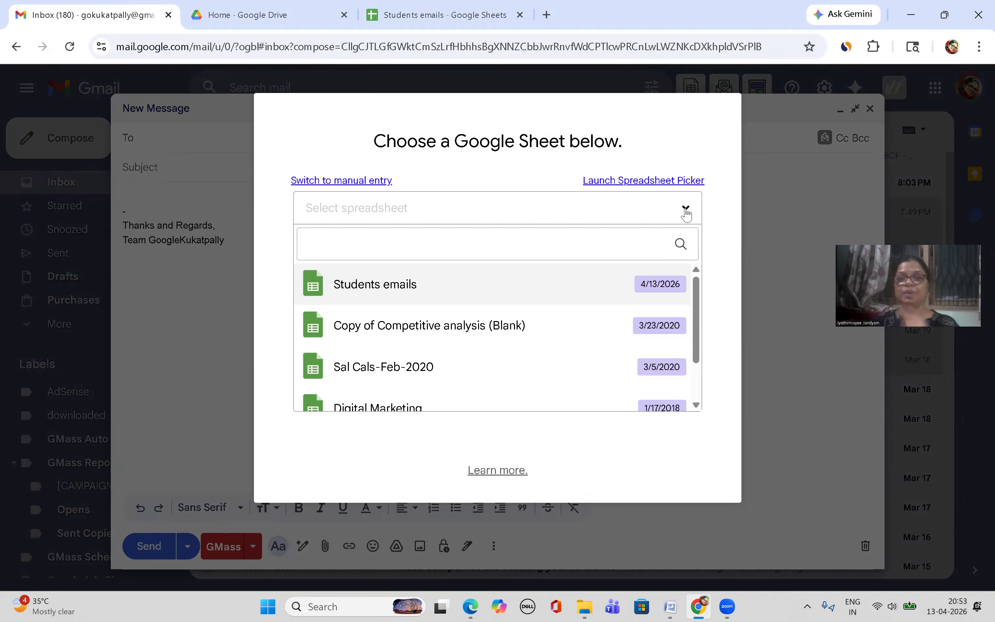
click(374, 288)
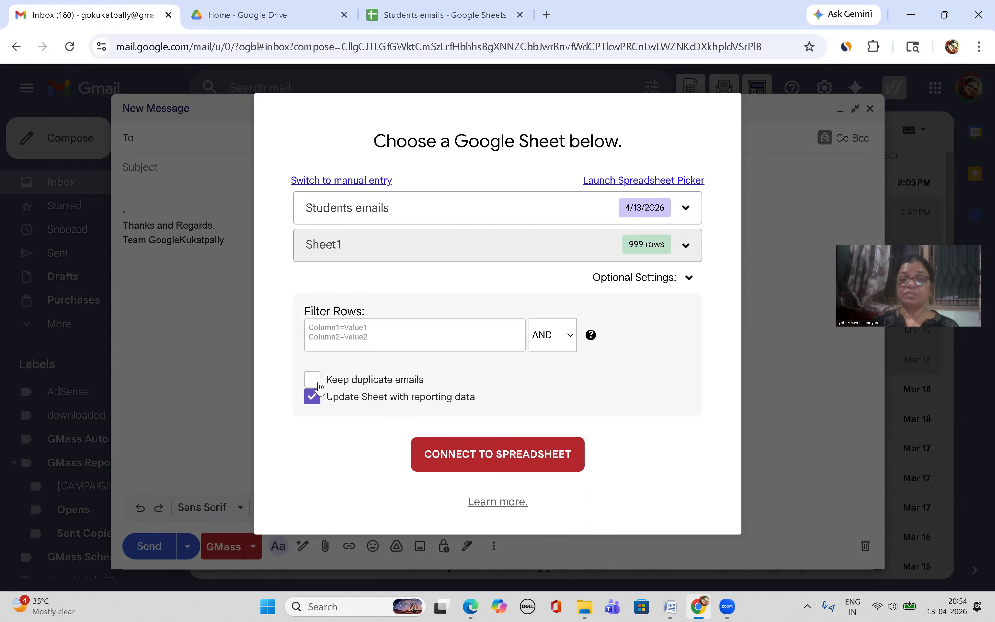
click(348, 386)
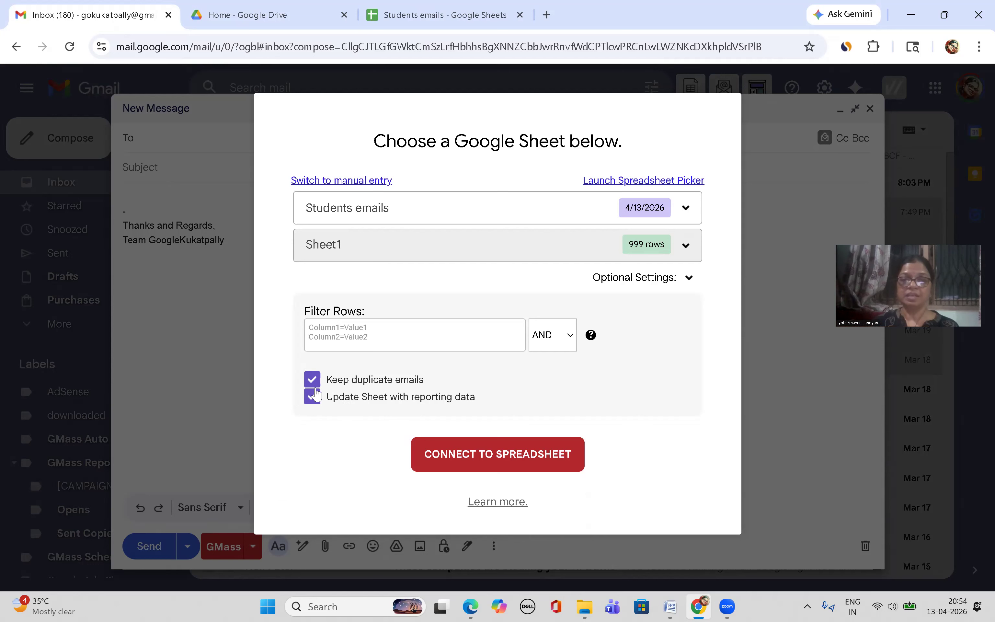
click(618, 388)
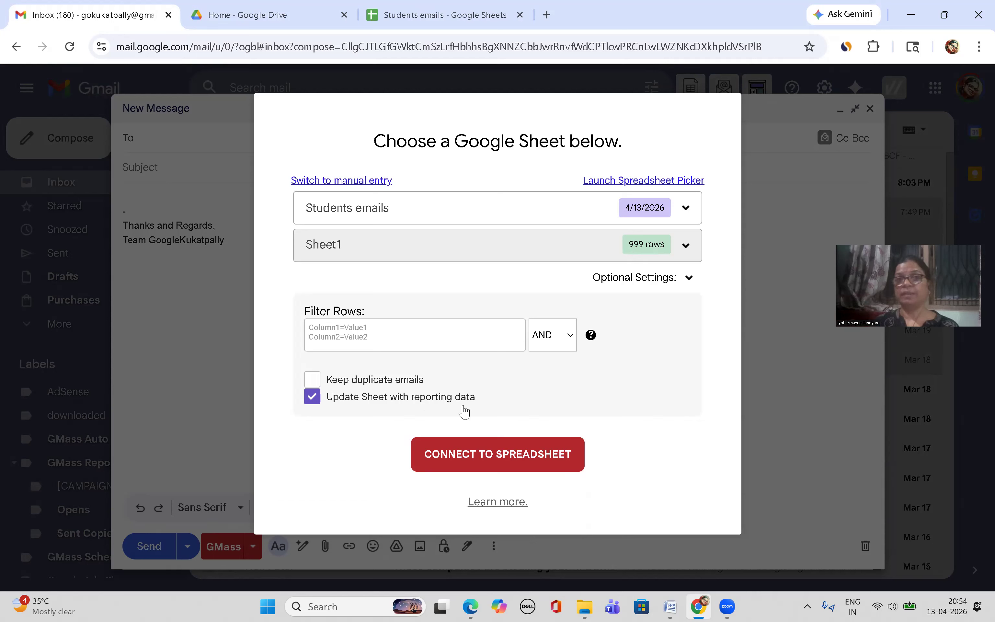
Check the columns of the Students emails spreadsheet and return to the Gmail sheet selection dialog.
click(428, 18)
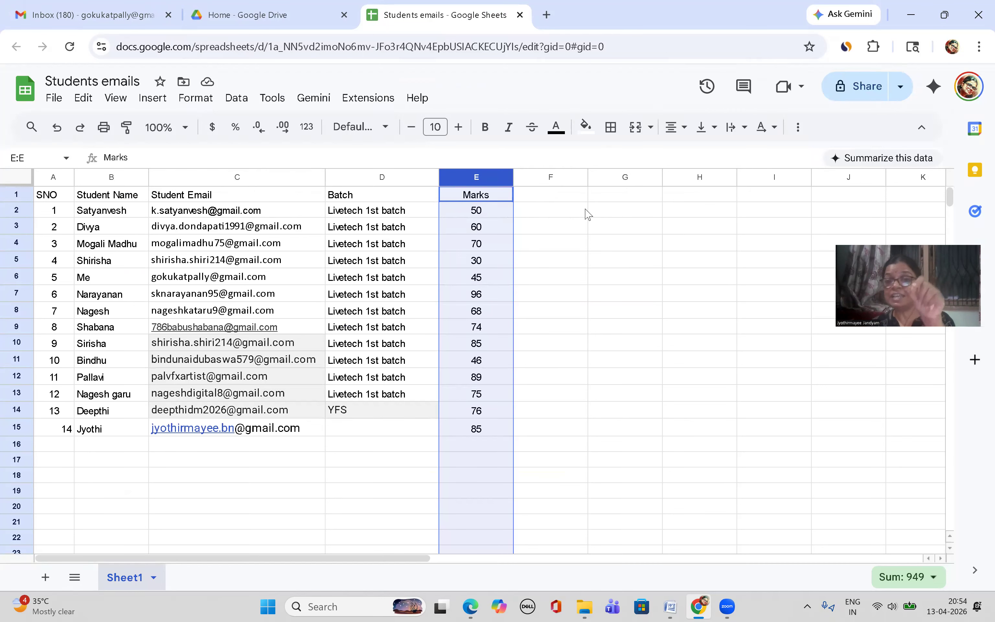
click(140, 8)
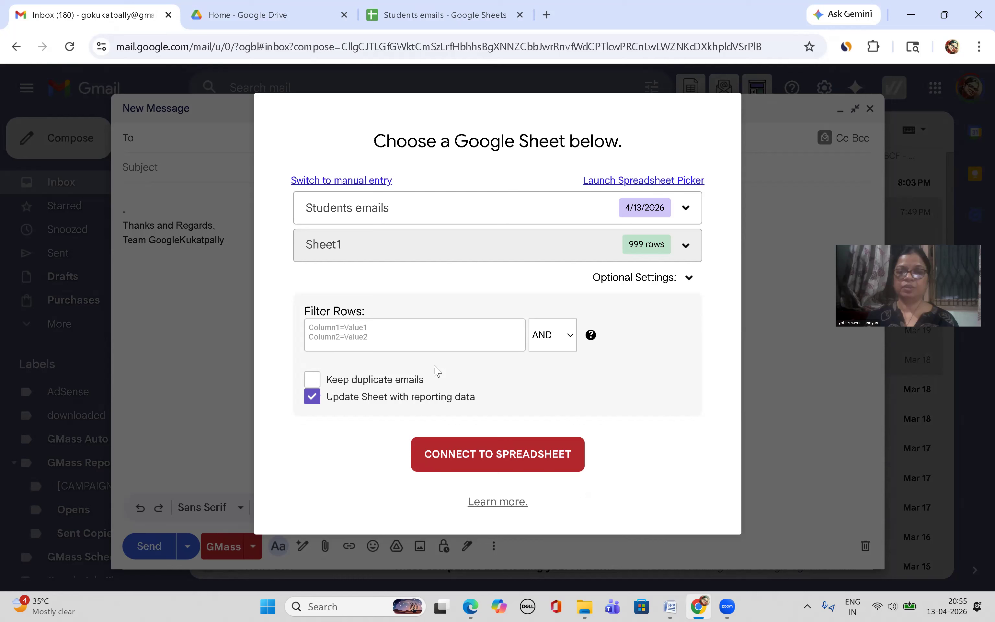
Connect the draft to Sheet1 of the Students emails spreadsheet as its recipient list.
click(509, 452)
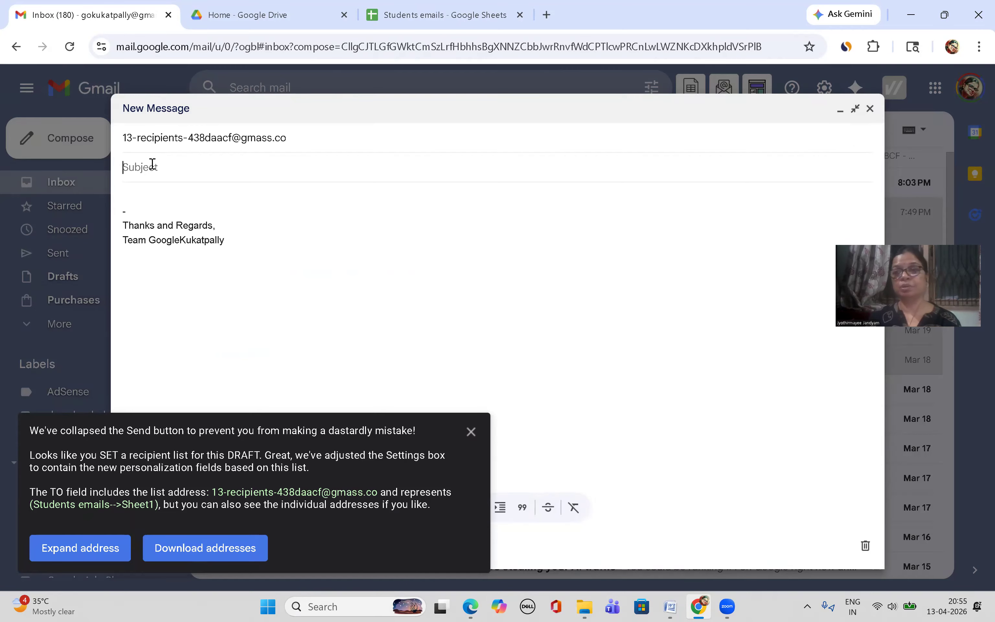
Open the PDF "6- case studies +Tools Used in Digital Marketing", look through its case study and tools pages, and close it.
click(589, 606)
double_click(170, 167)
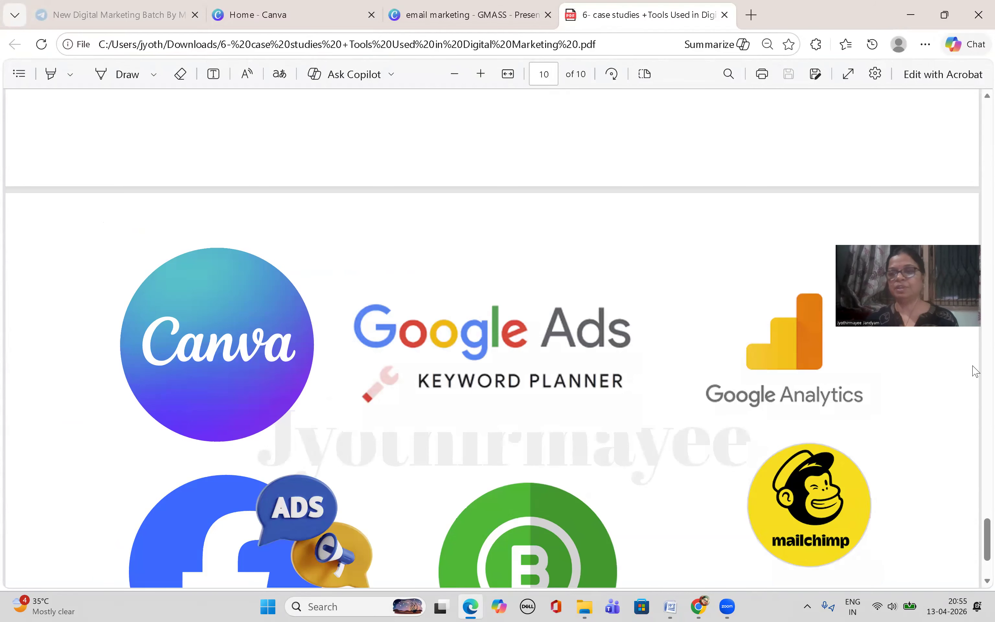
drag(978, 567, 977, 100)
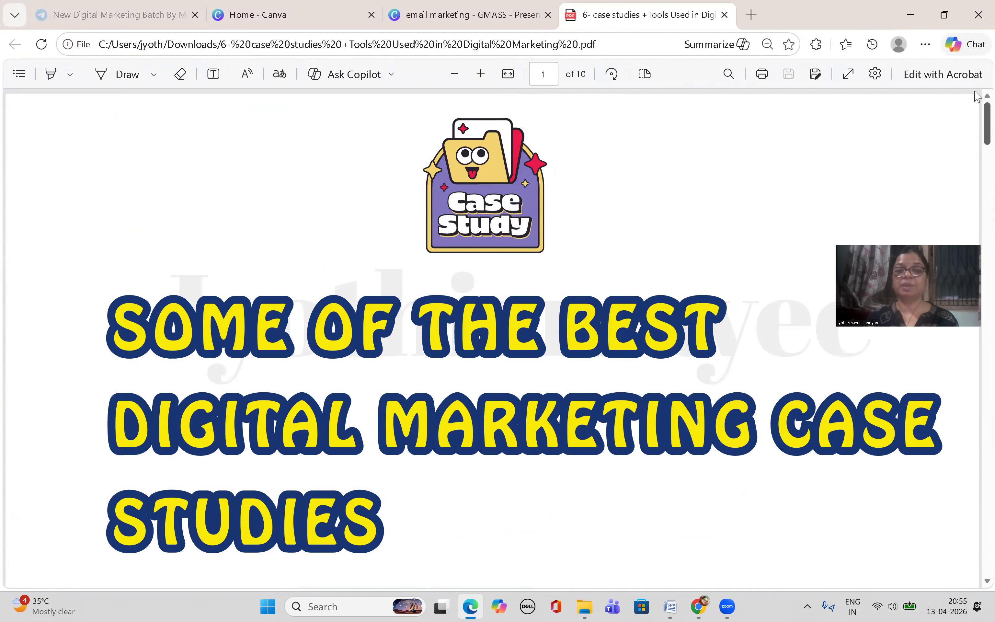
scroll(978, 165, down, 4)
scroll(978, 190, down, 12)
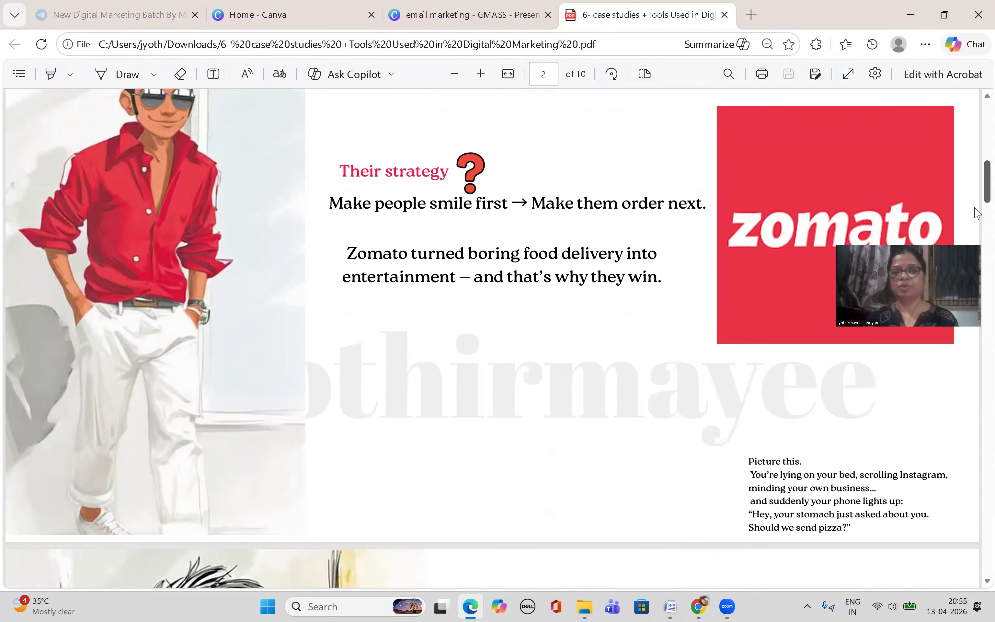
scroll(978, 231, down, 12)
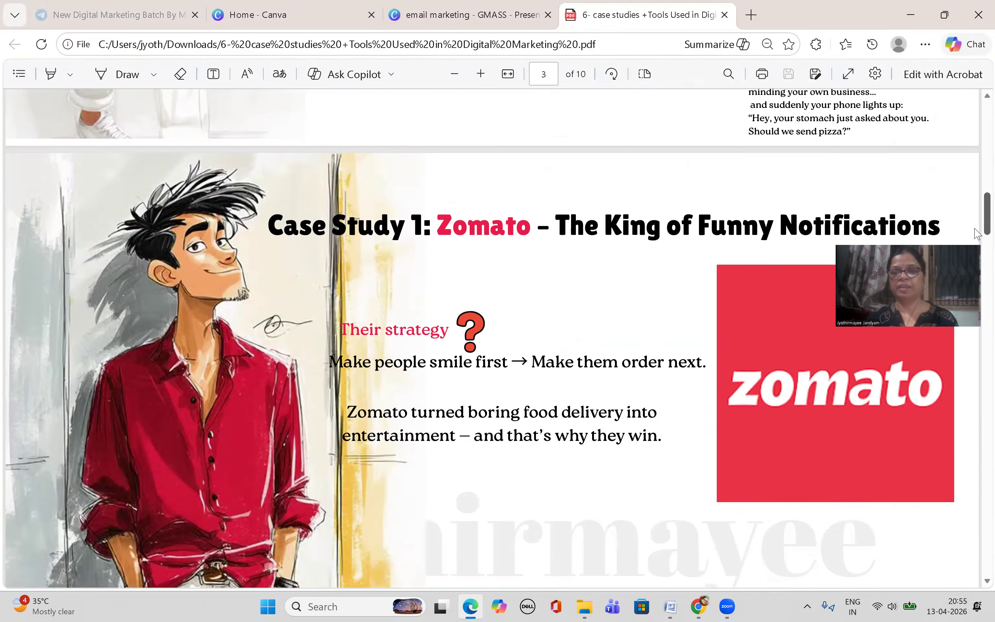
scroll(980, 282, down, 12)
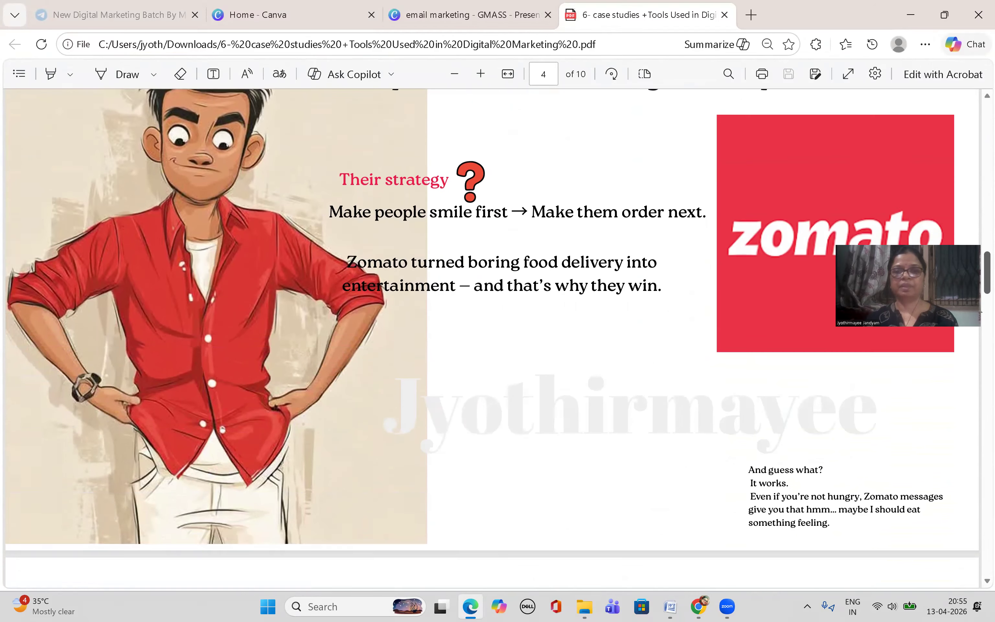
scroll(978, 354, down, 12)
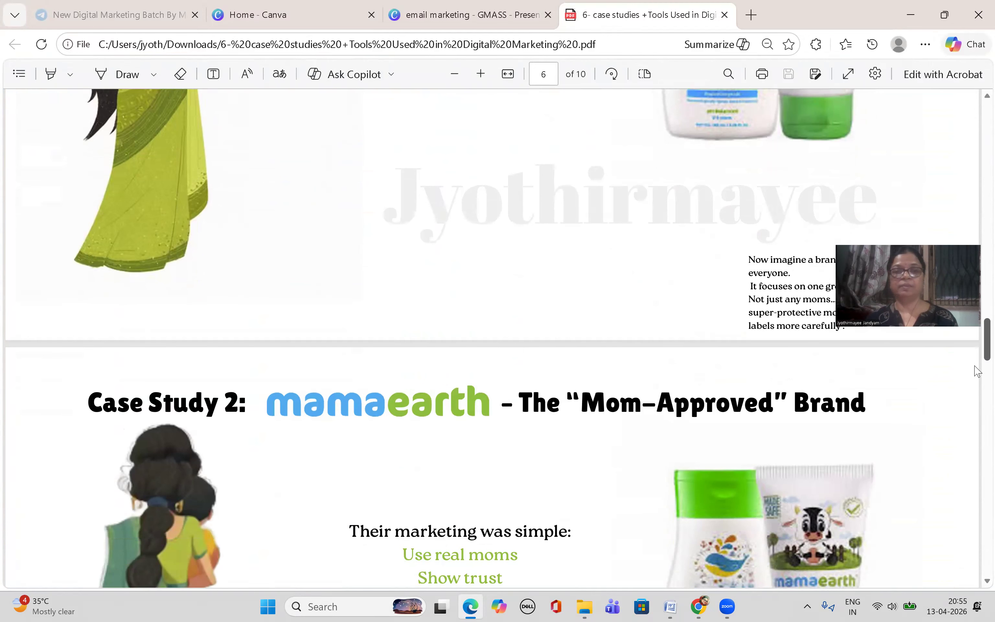
scroll(978, 424, down, 12)
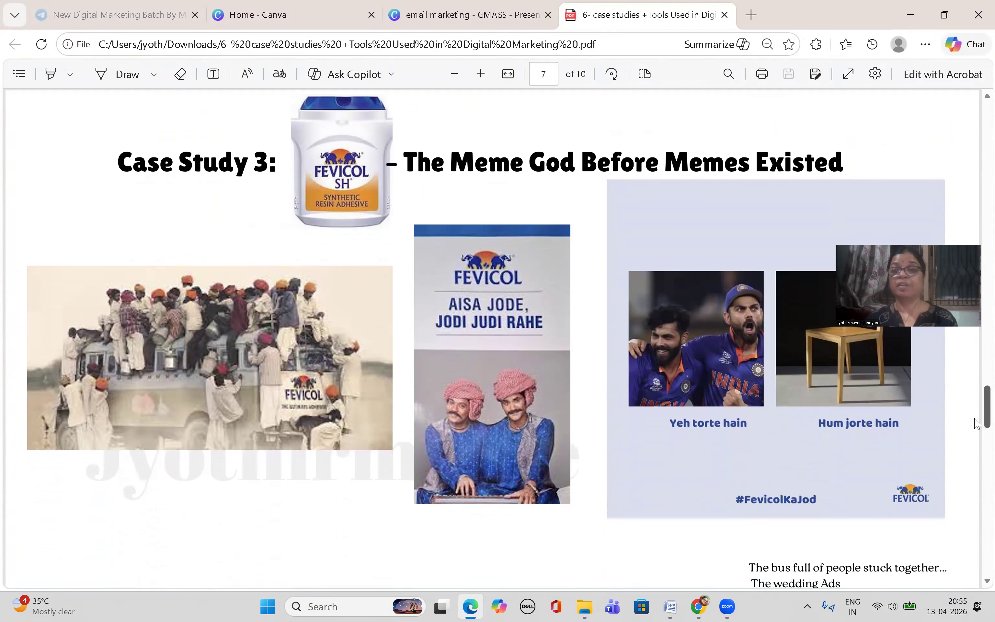
scroll(978, 470, down, 3)
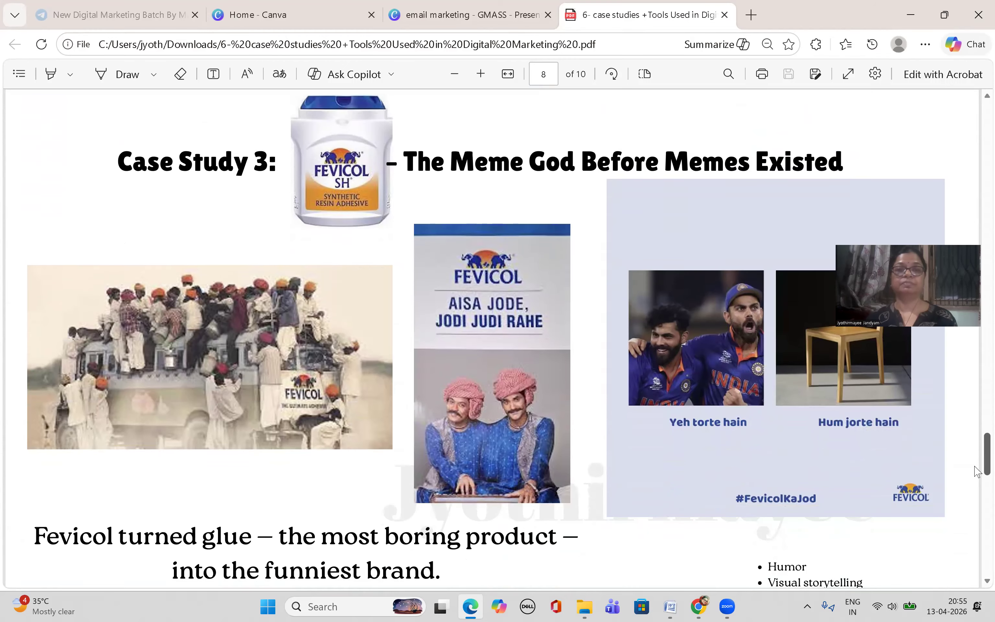
scroll(978, 471, down, 10)
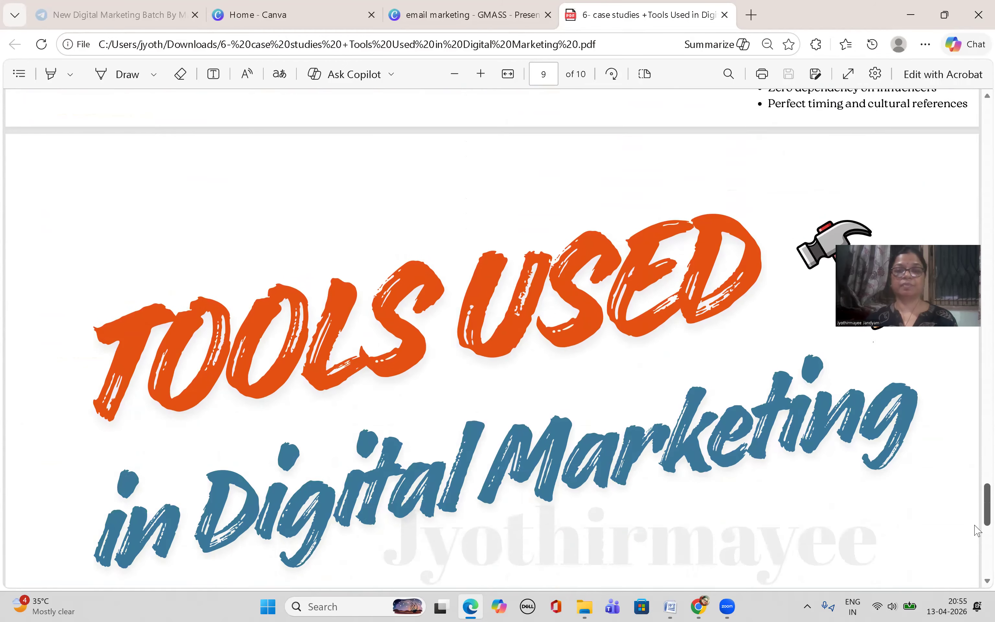
scroll(978, 530, down, 12)
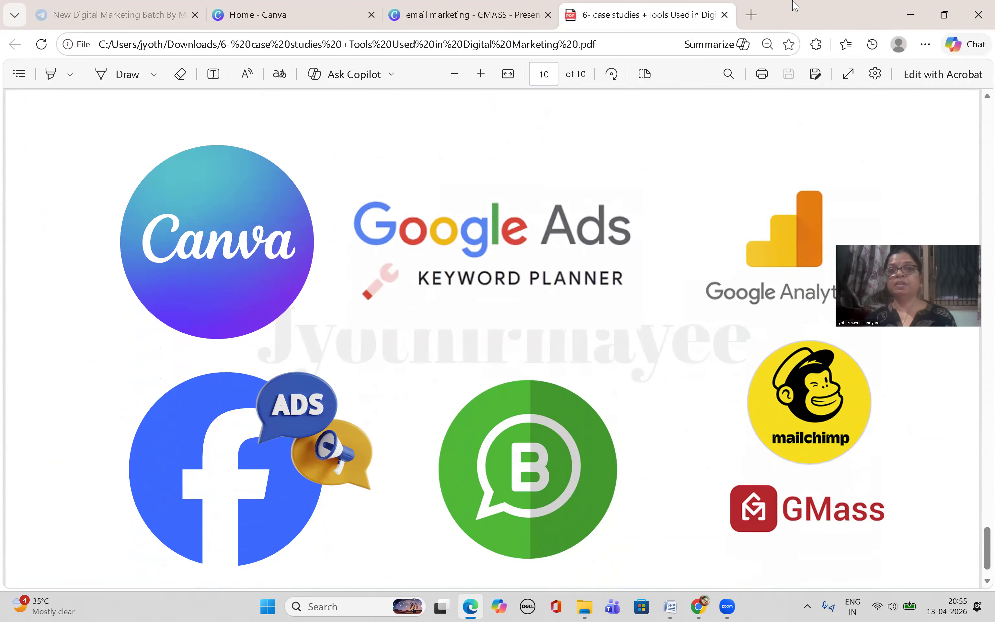
click(725, 15)
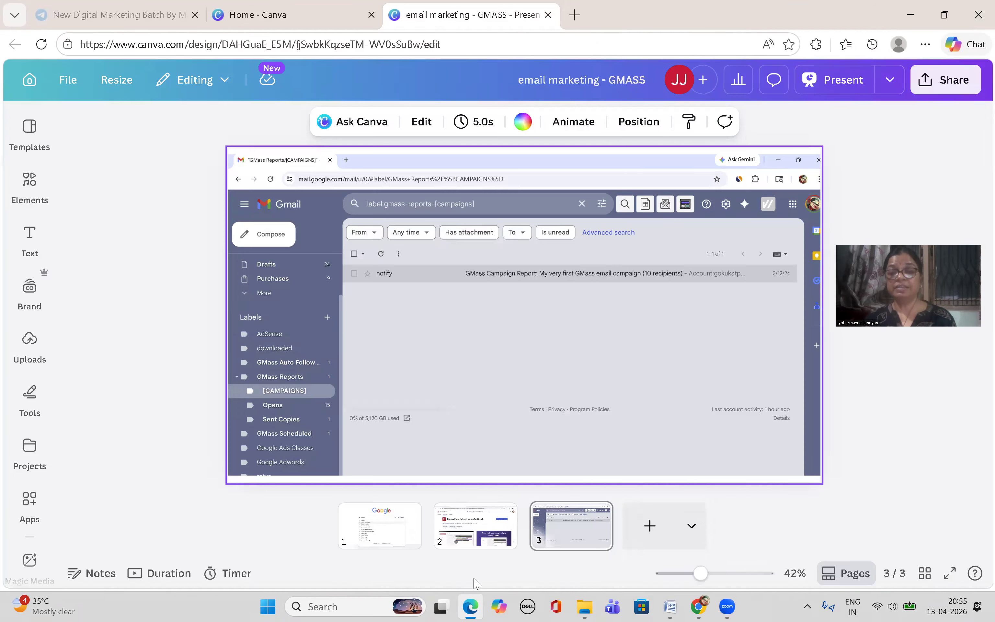
Switch back to the Gmail draft and enter the subject "Digital Marketing Case Studies".
click(698, 606)
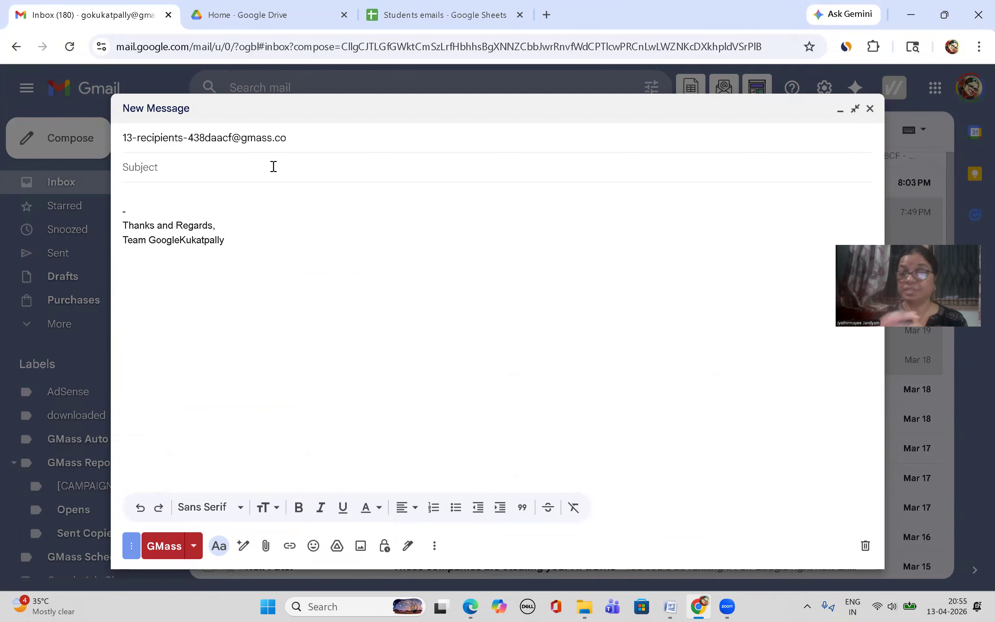
text(D)
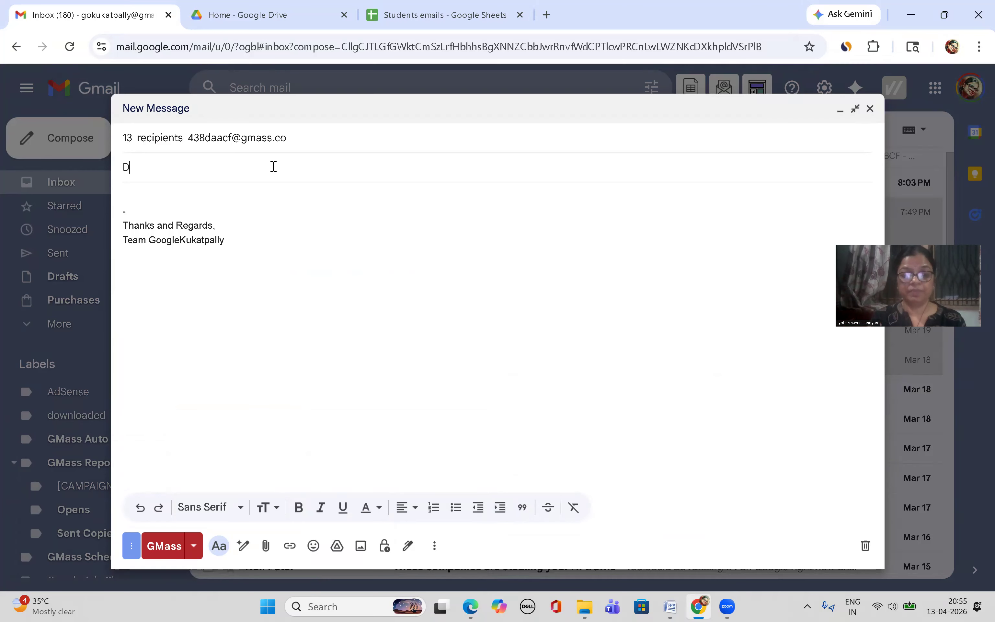
text(igital Mar)
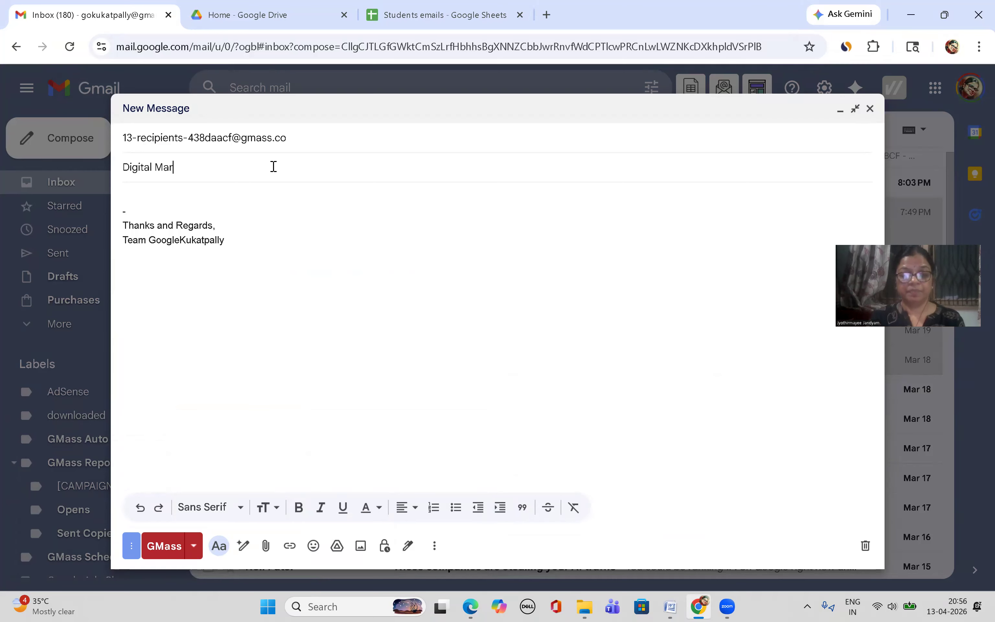
text(keting Case Stu)
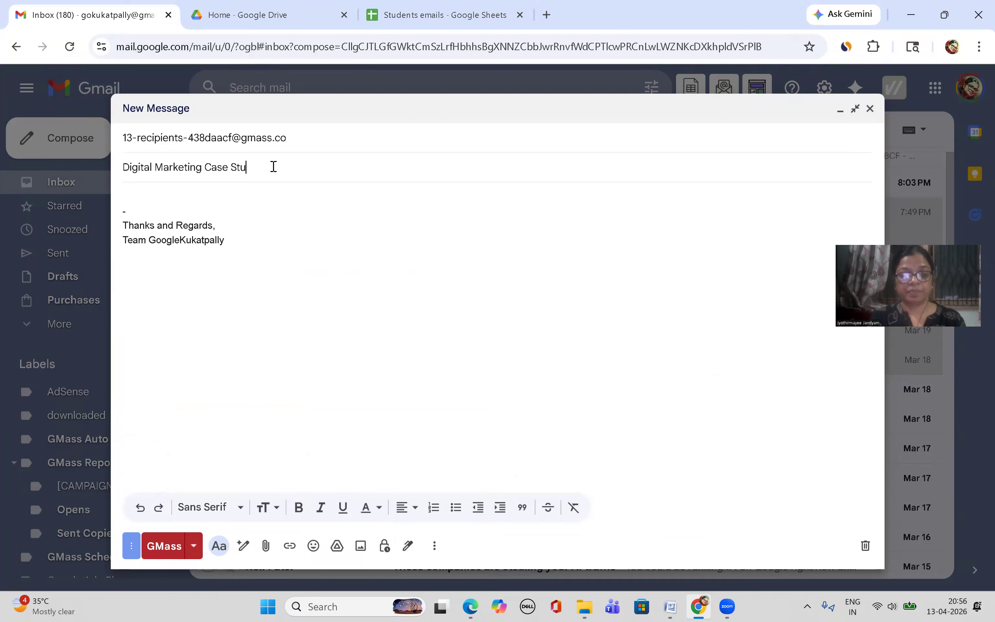
text(dies)
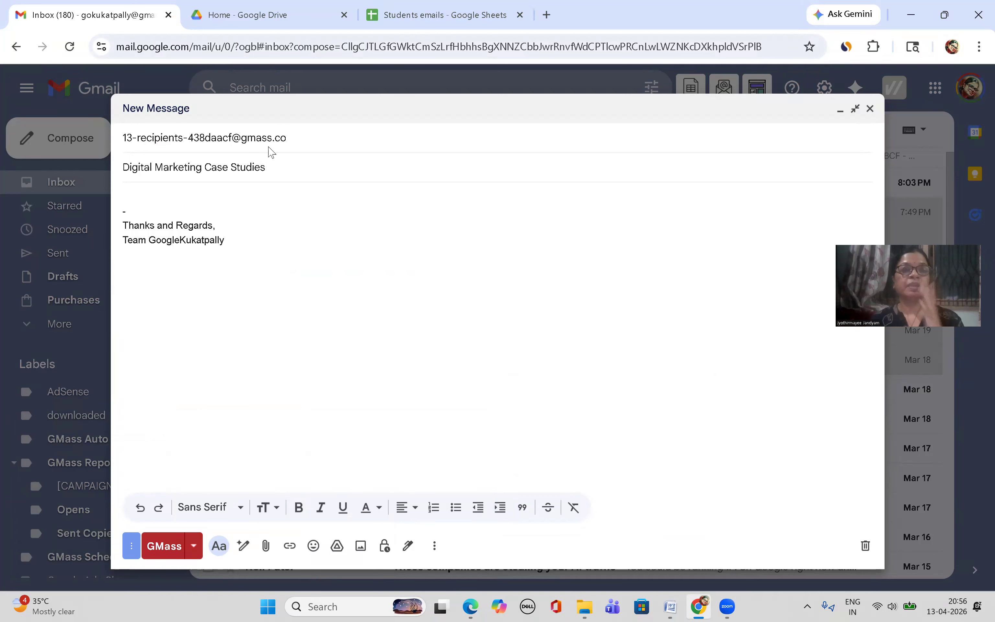
Begin the message body above the signature with "Dear" followed by the Student Name merge field.
click(176, 193)
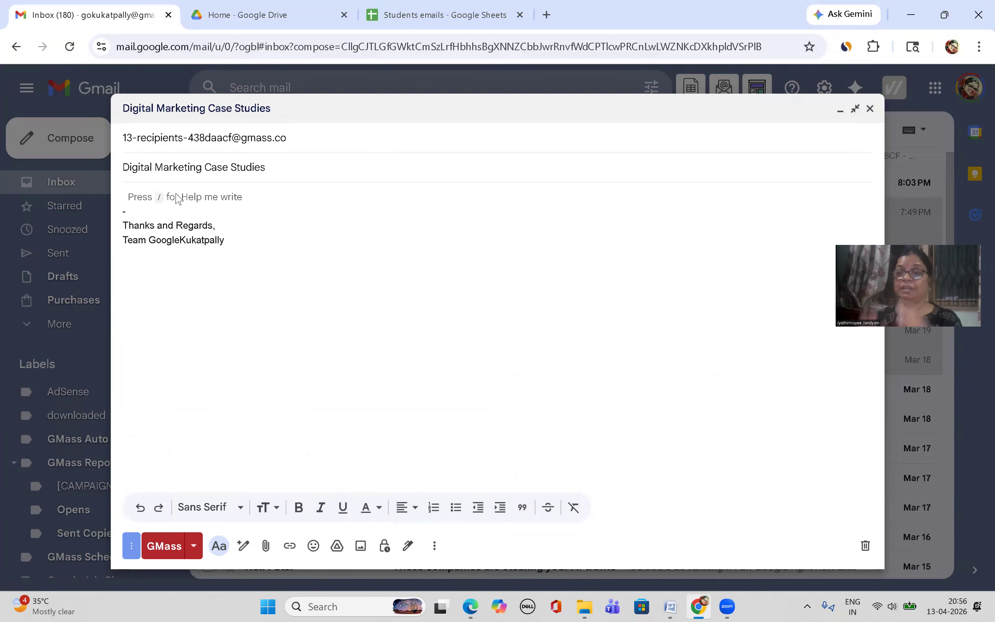
text(Dear)
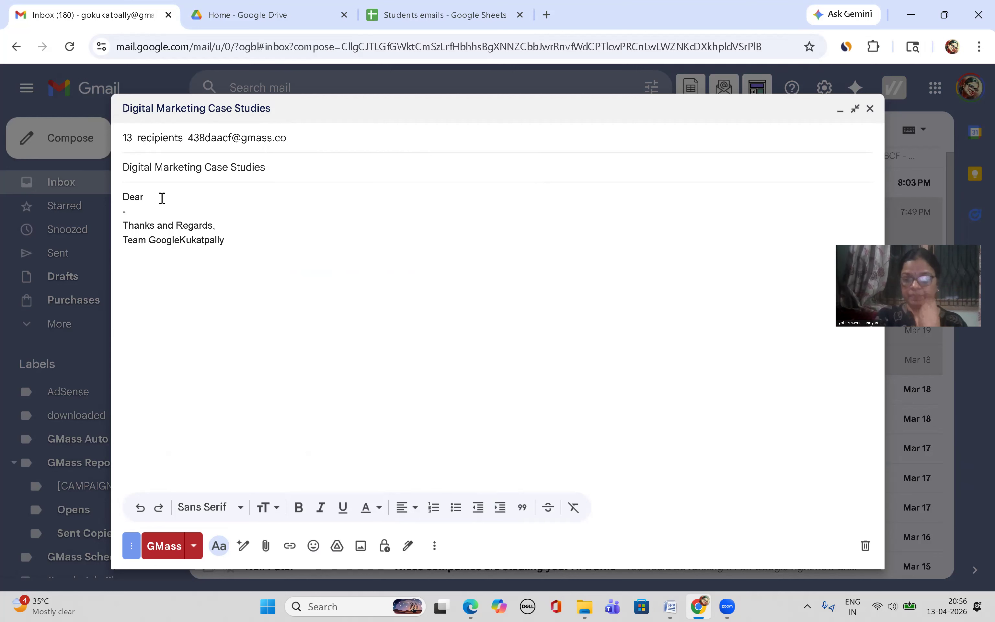
text({)
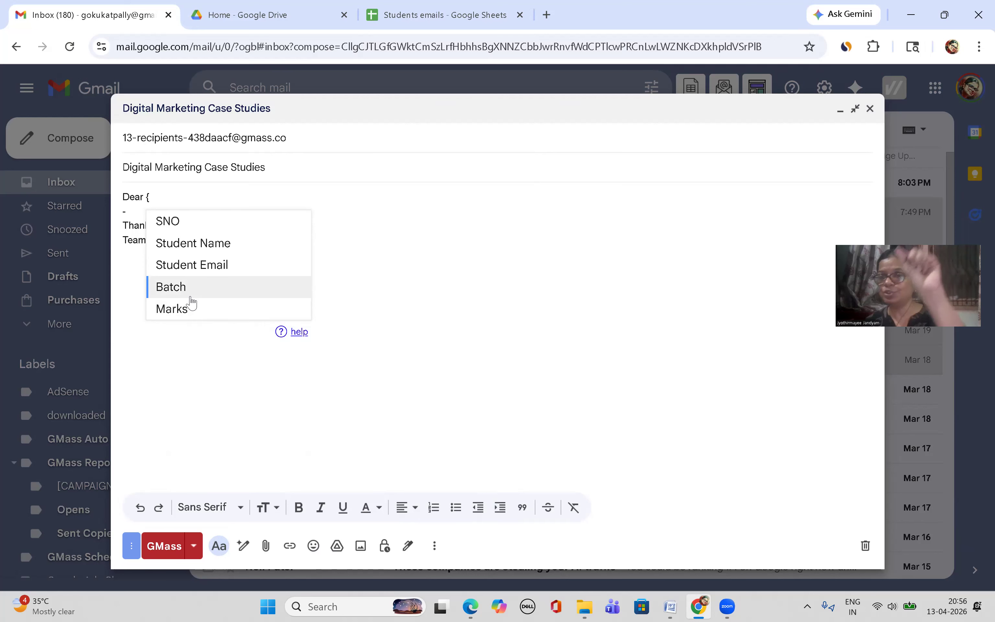
click(193, 247)
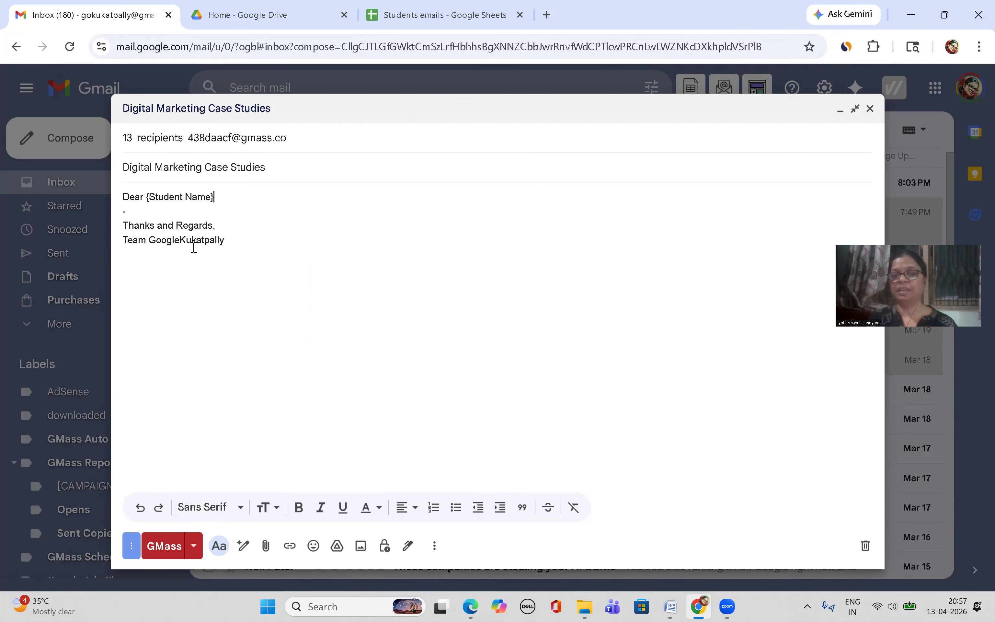
Check the last student's email entry in the Students emails spreadsheet and return to the Gmail draft.
click(416, 17)
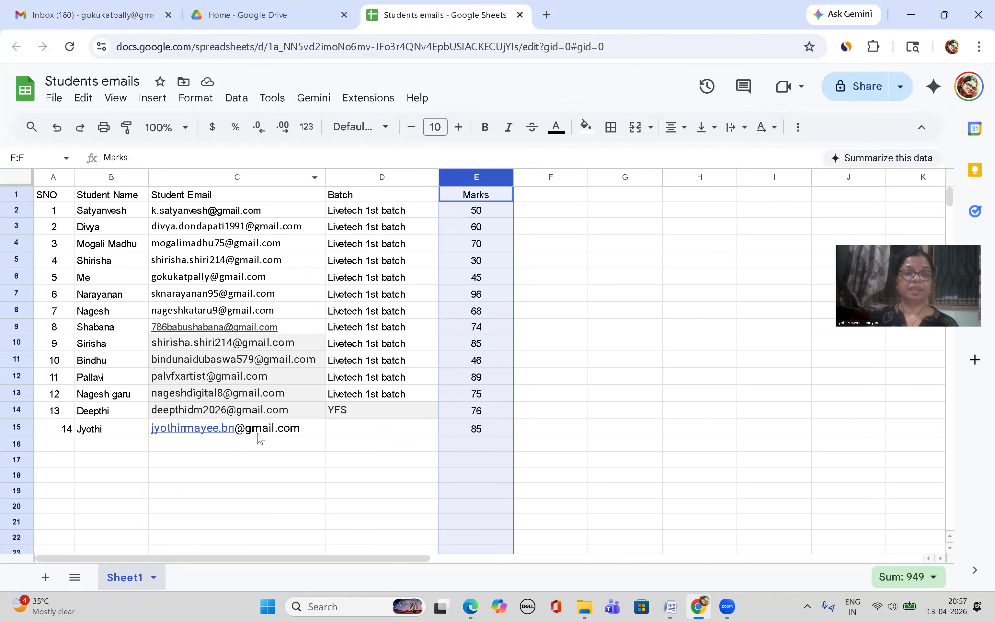
click(288, 435)
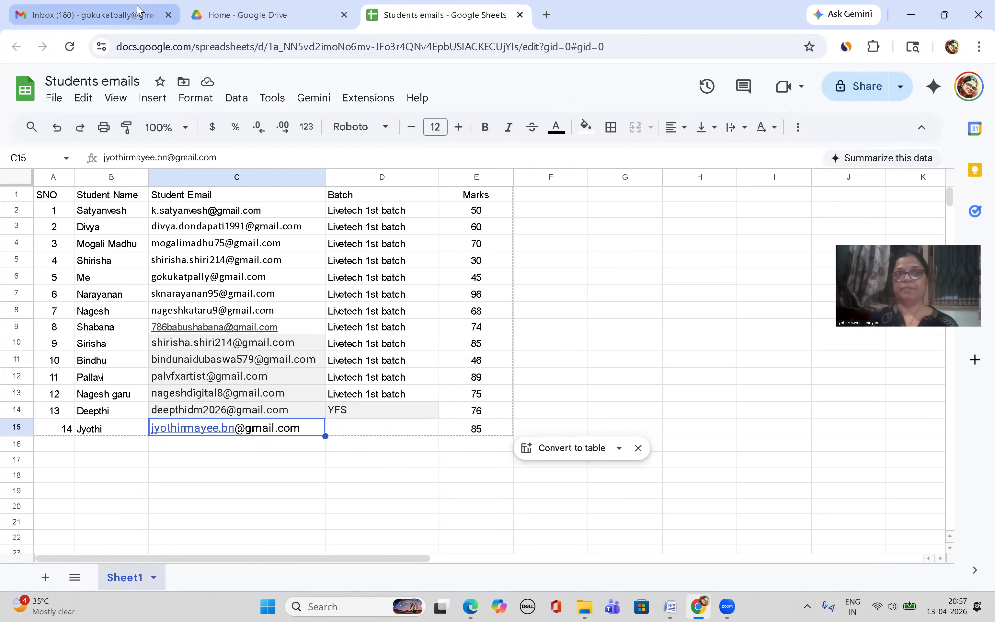
click(134, 14)
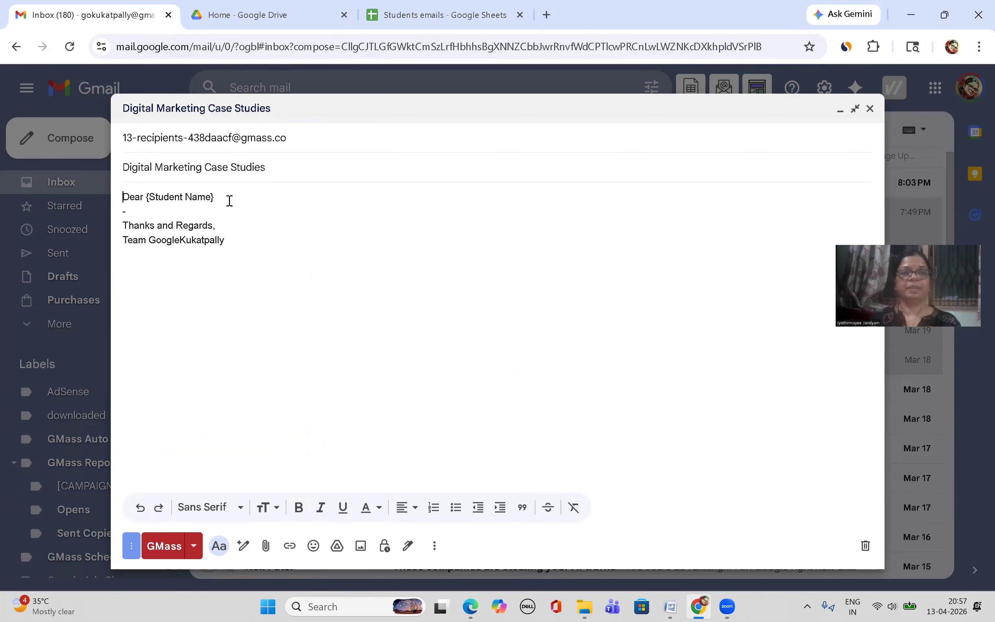
End the greeting with a comma and, after a blank line, write "We are happy to announce that you have secured".
text(,)
key(Return)
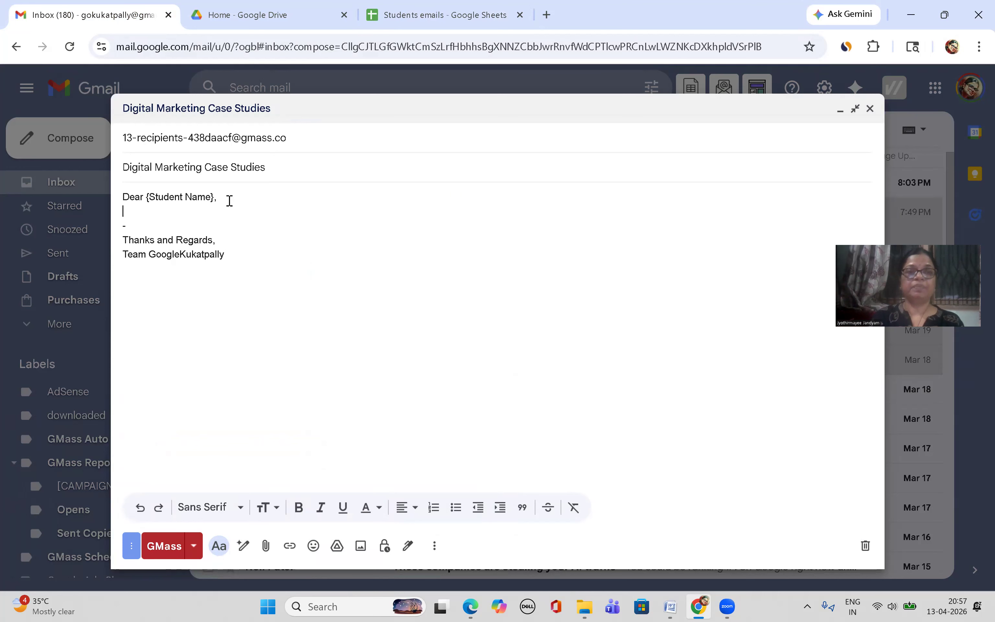
key(Return)
text(We are happy to announce your)
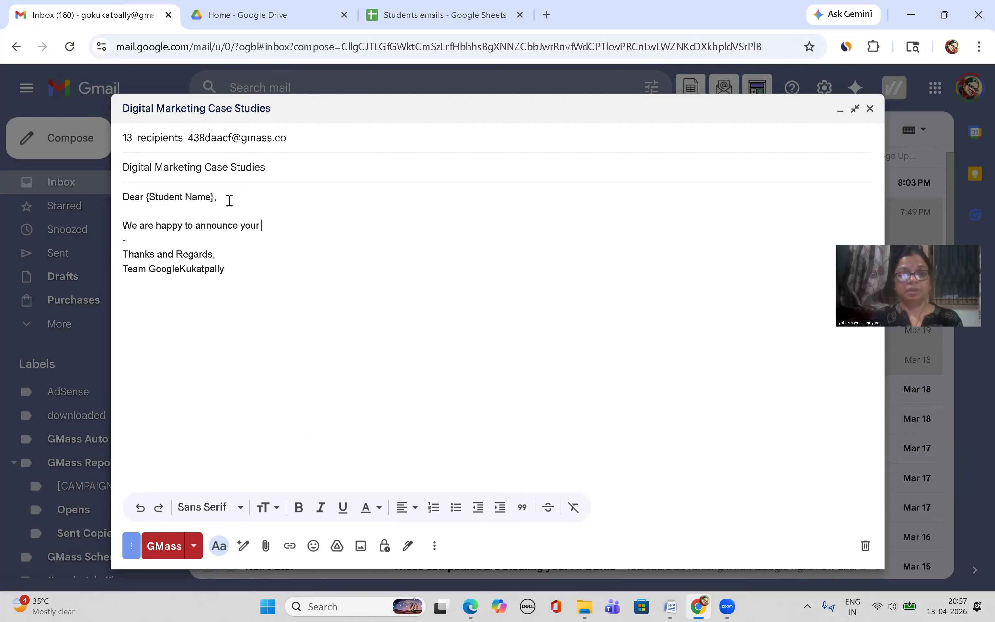
key(BackSpace)
key(BackSpace)
key(BackSpace)
key(BackSpace)
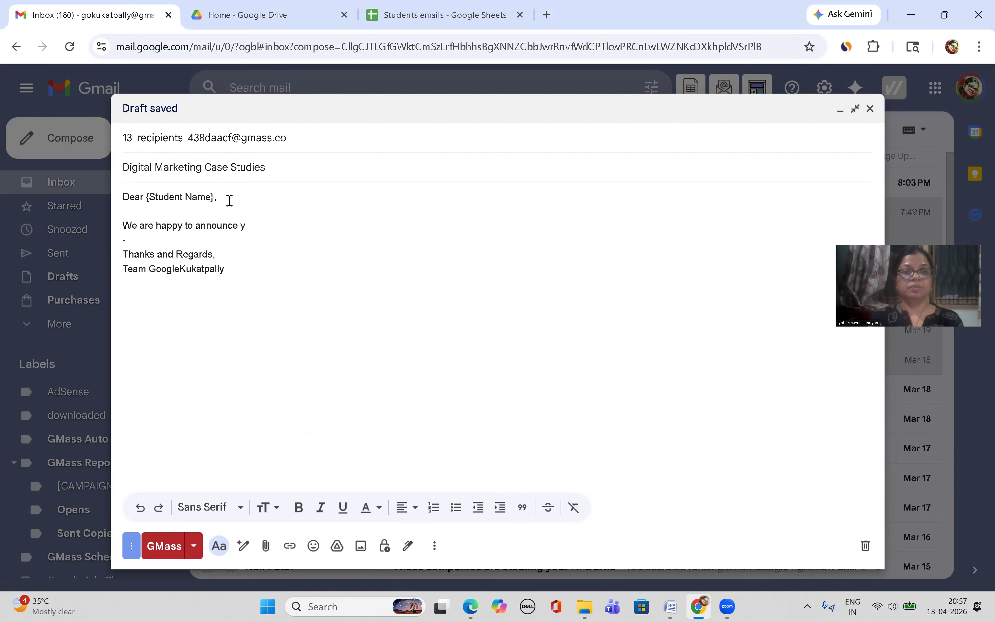
key(BackSpace)
text(that )
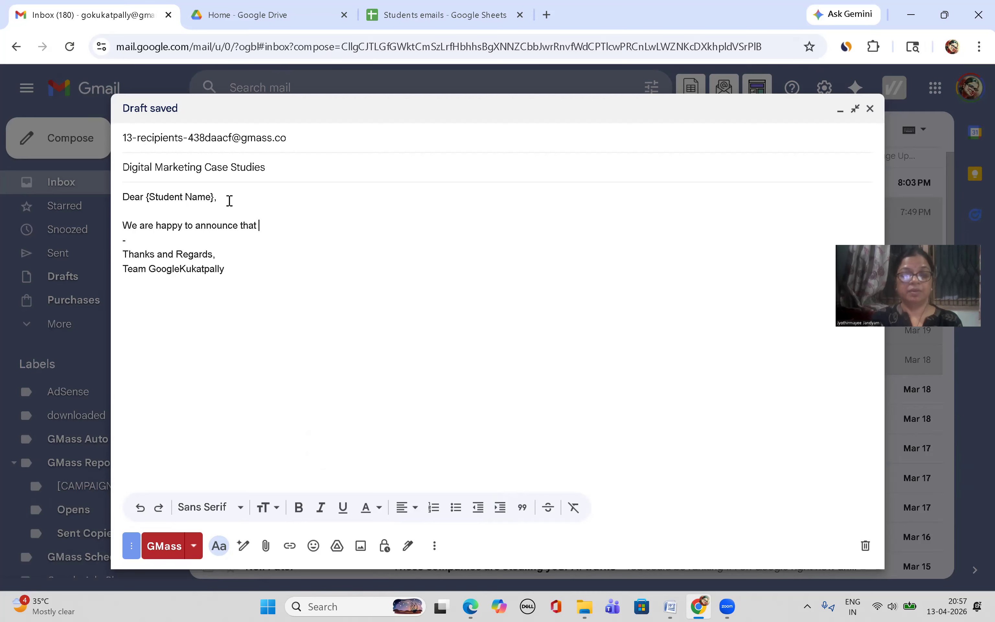
text(you have s)
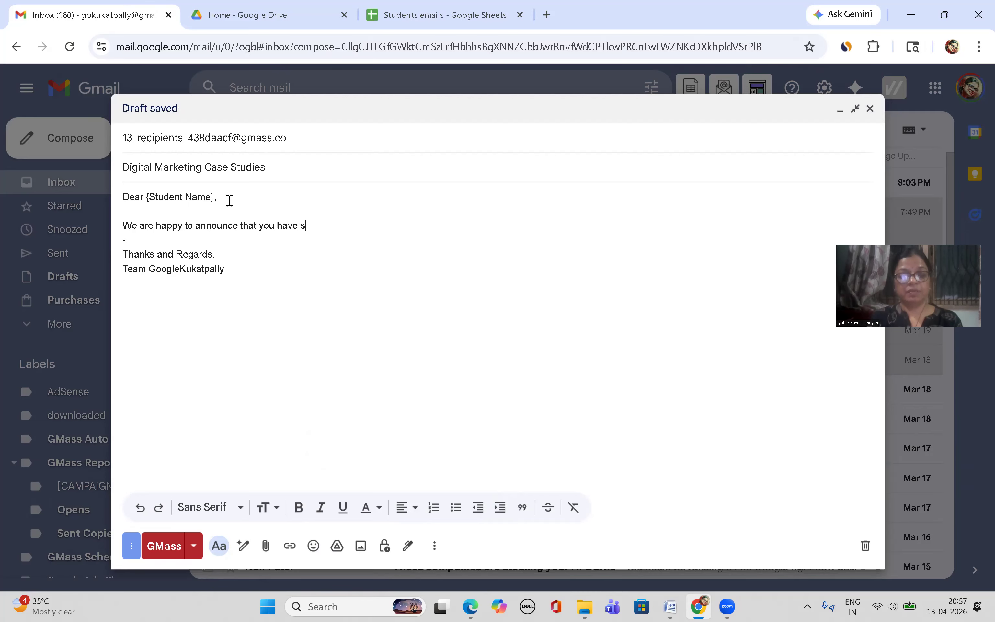
text(ecured )
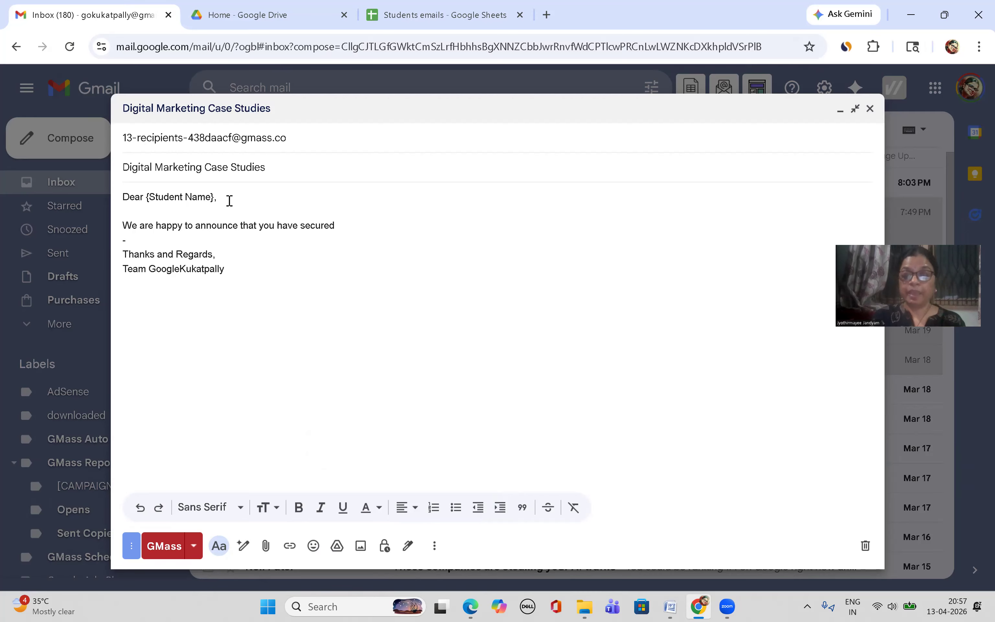
Finish the sentence with the Marks merge field and "in your previous assignment.", then add the line "Attached few case studes" below it.
text({)
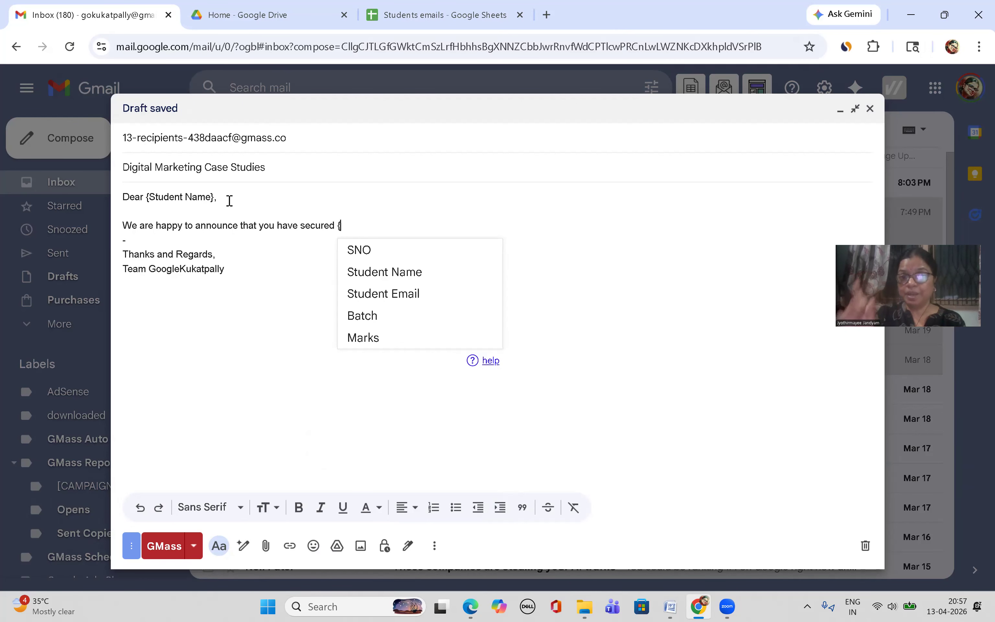
click(375, 337)
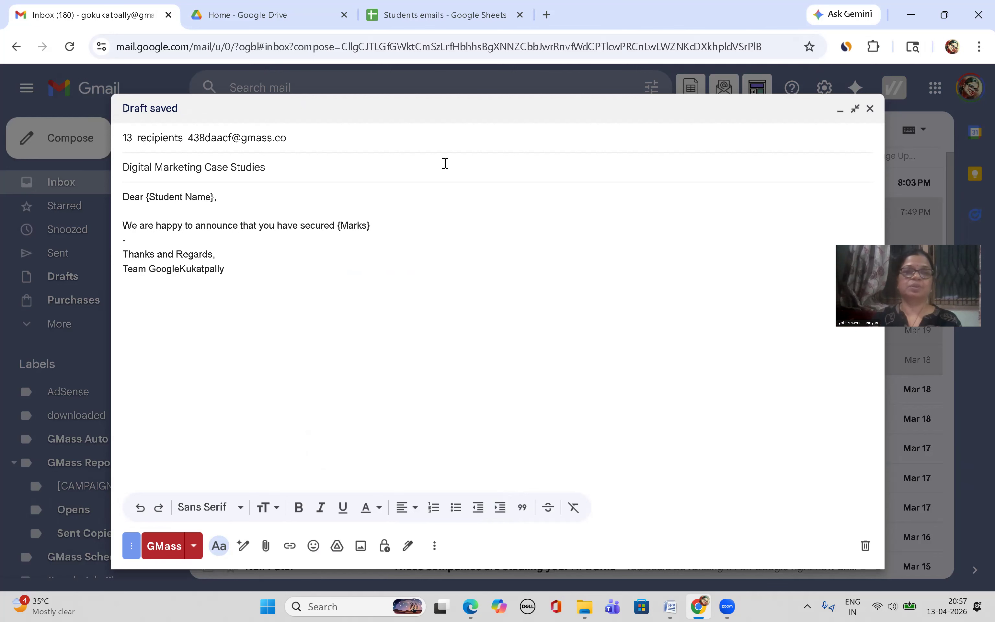
text(i)
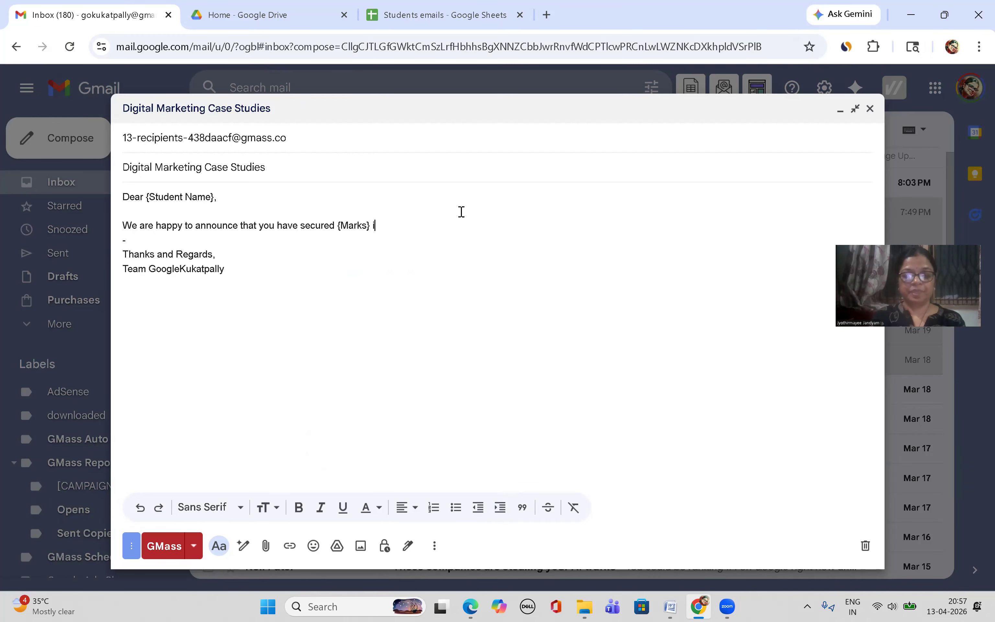
text(n your prev)
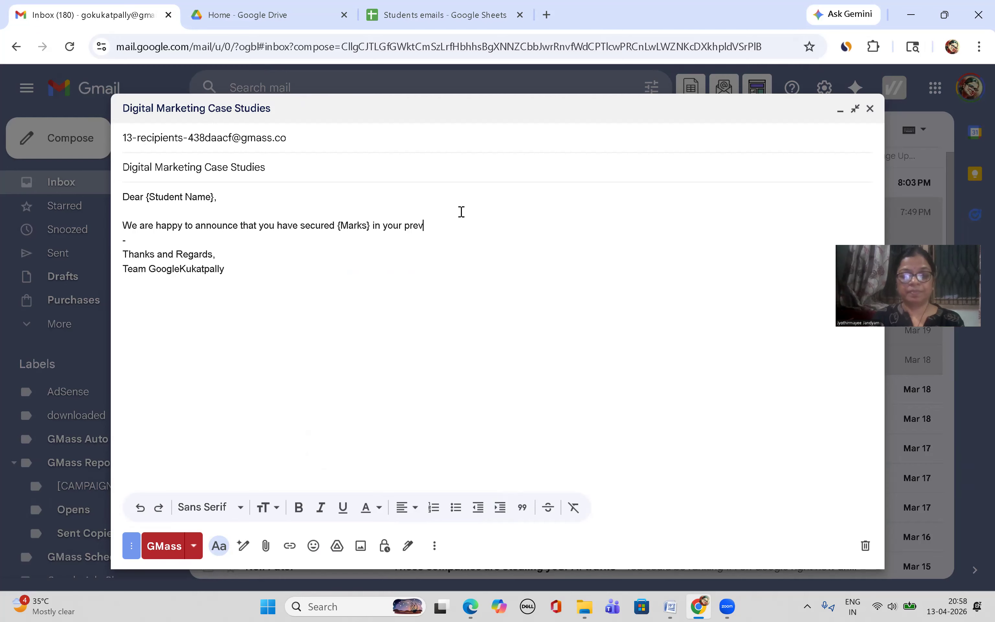
text(ious assi)
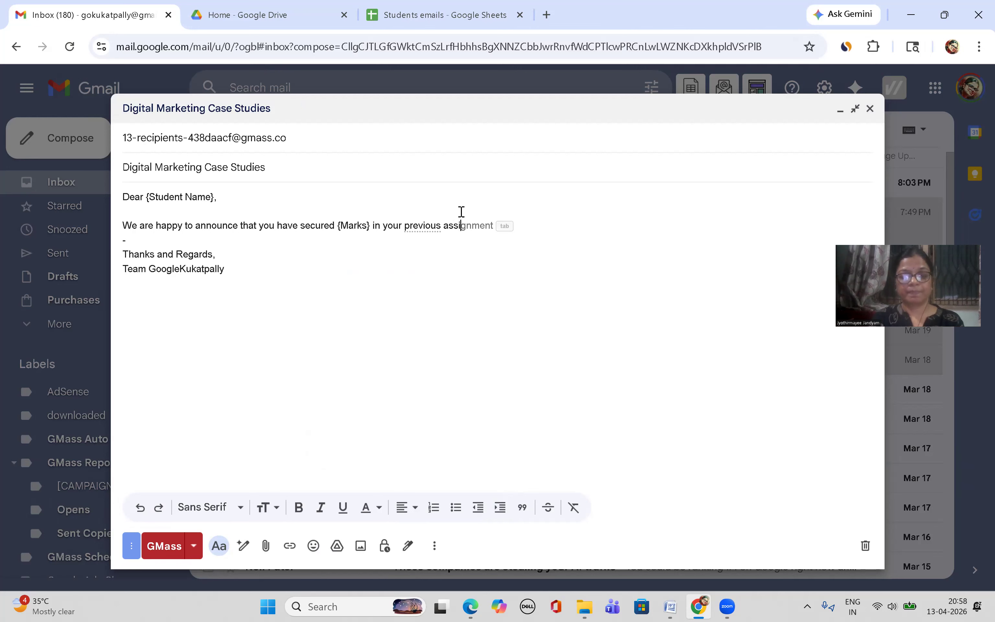
text(gnment.)
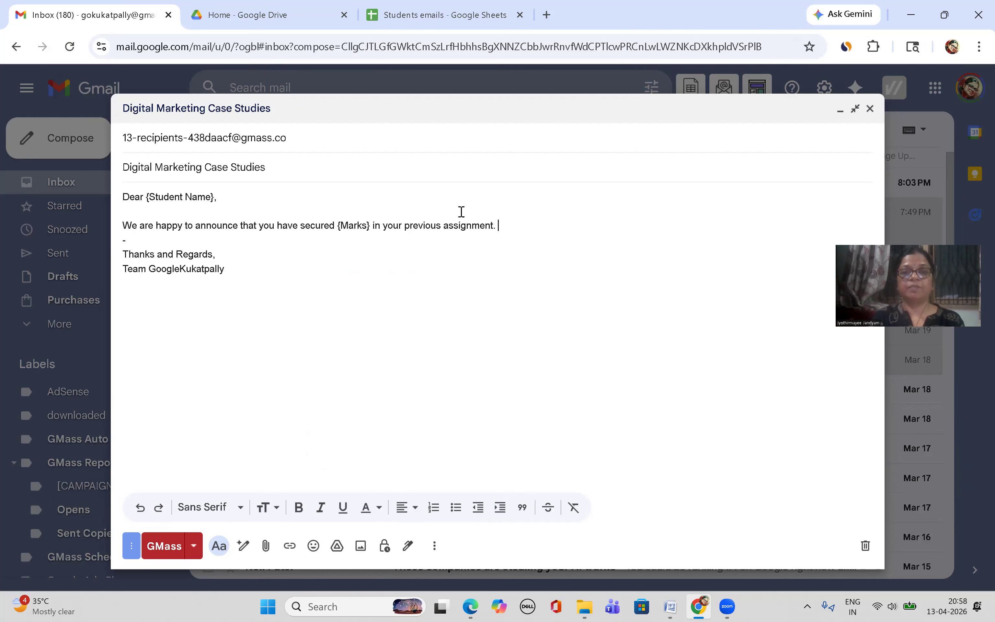
key(Return)
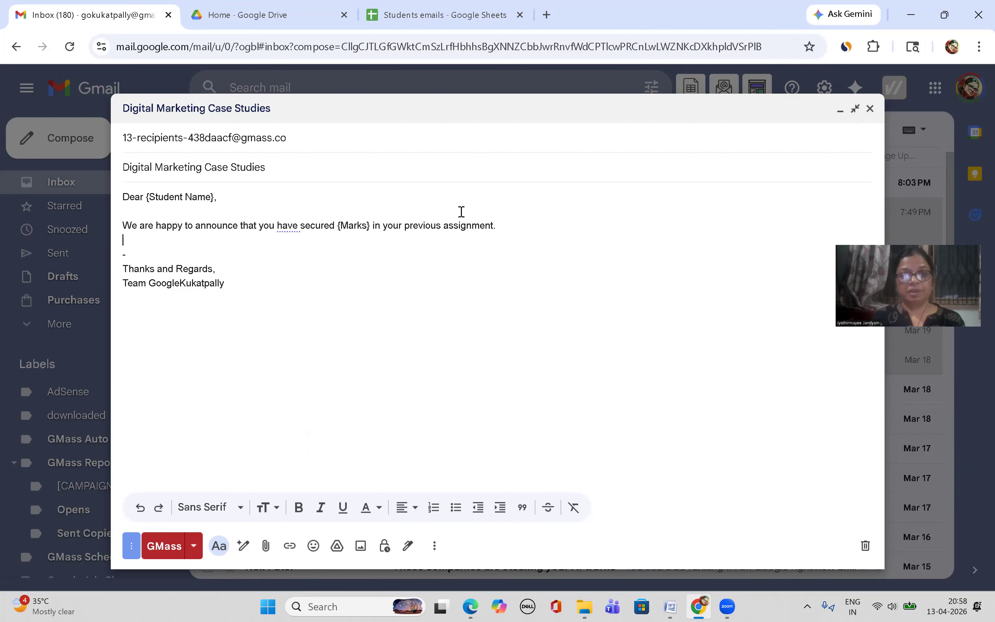
text(Attached few case studes)
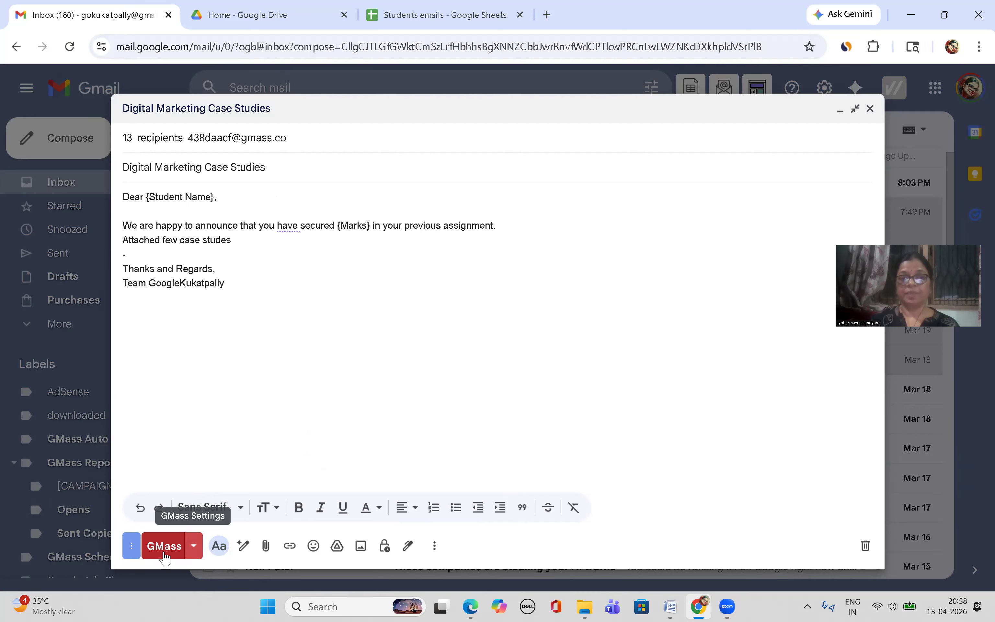
Open the GMass settings, run the Link Checker on the message, and return to the draft.
click(132, 545)
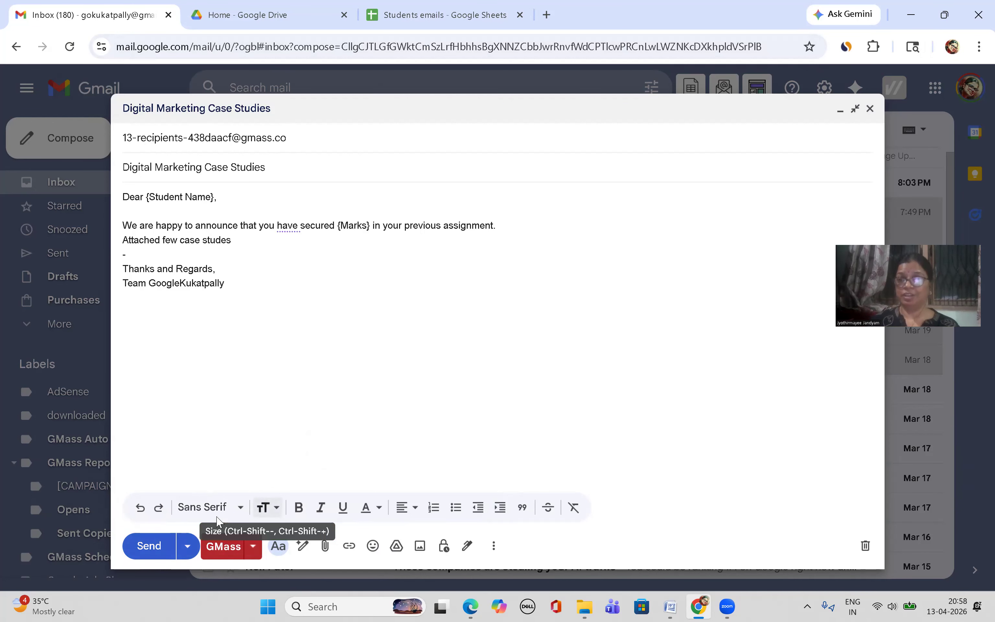
click(253, 550)
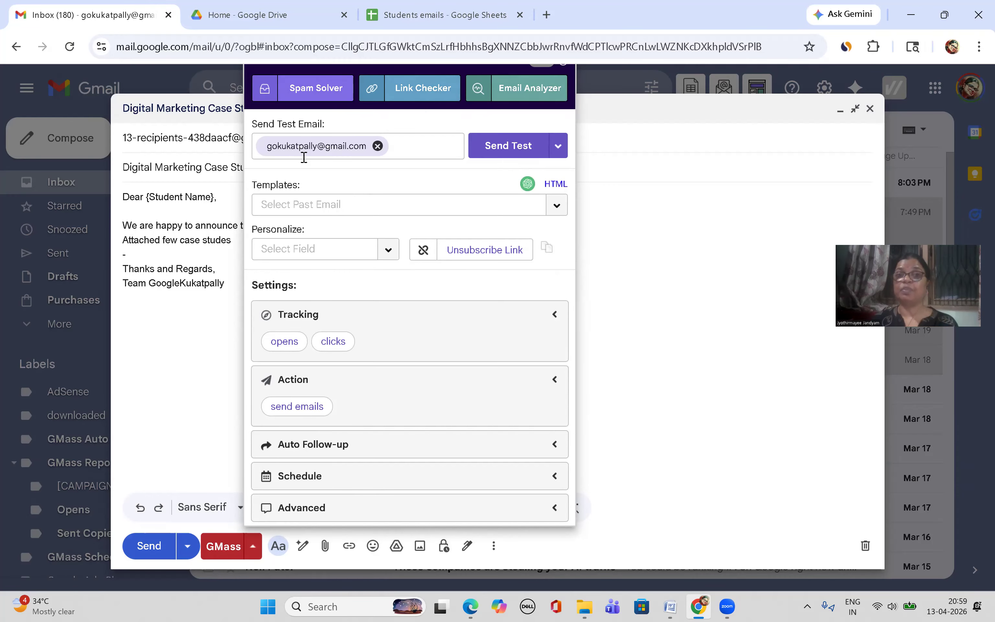
click(437, 90)
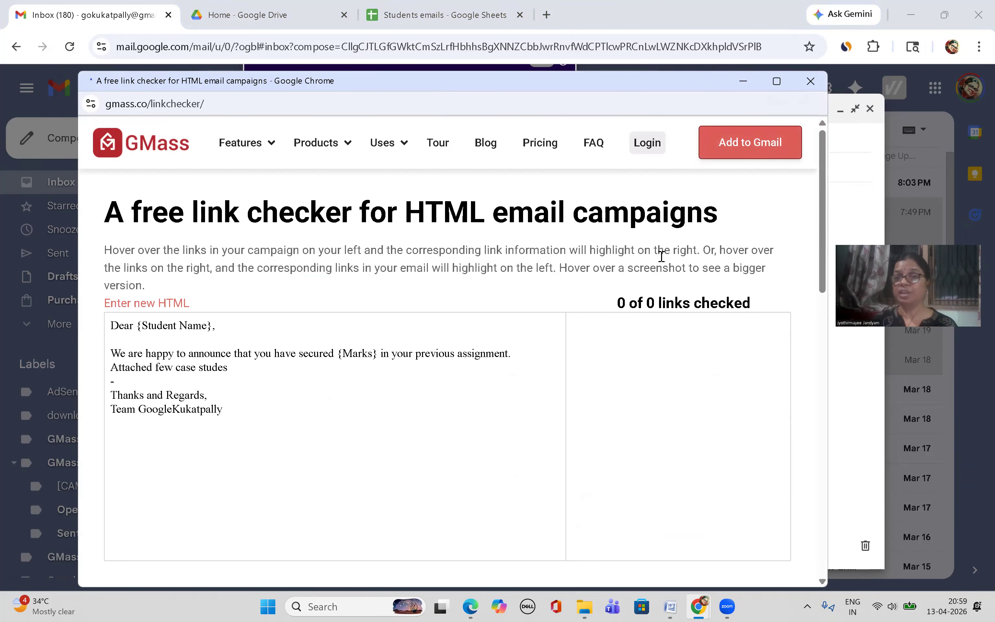
click(811, 81)
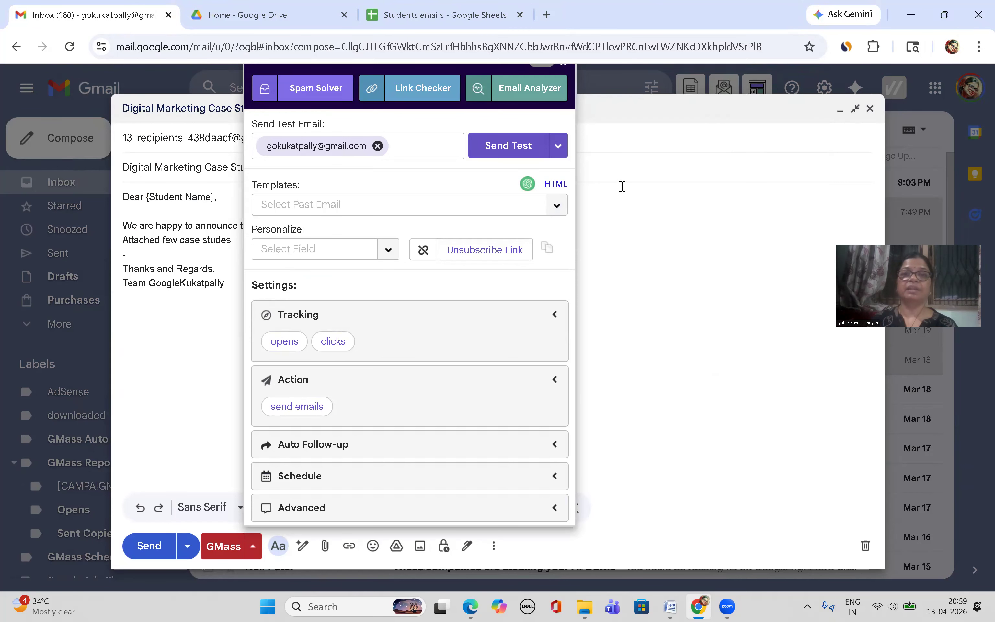
click(620, 201)
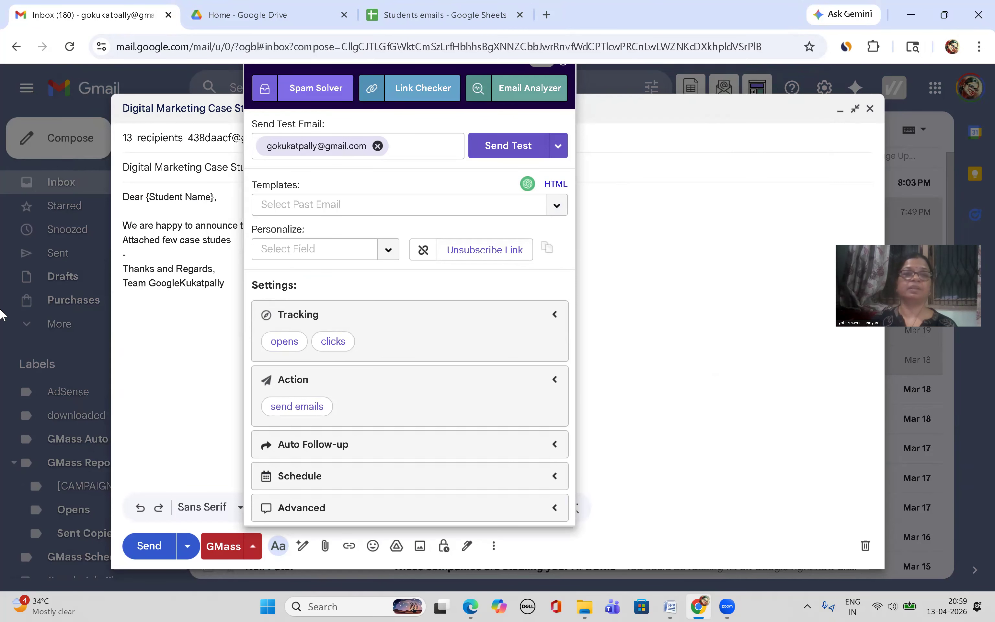
click(244, 287)
key(Return)
text(www.jjdigitalmarketing.in)
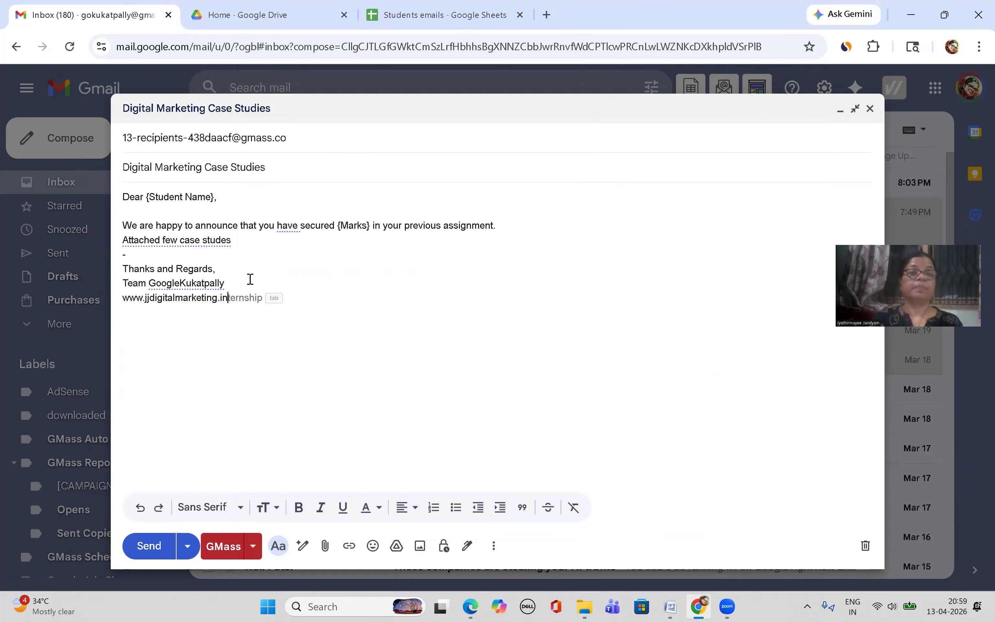
key(Return)
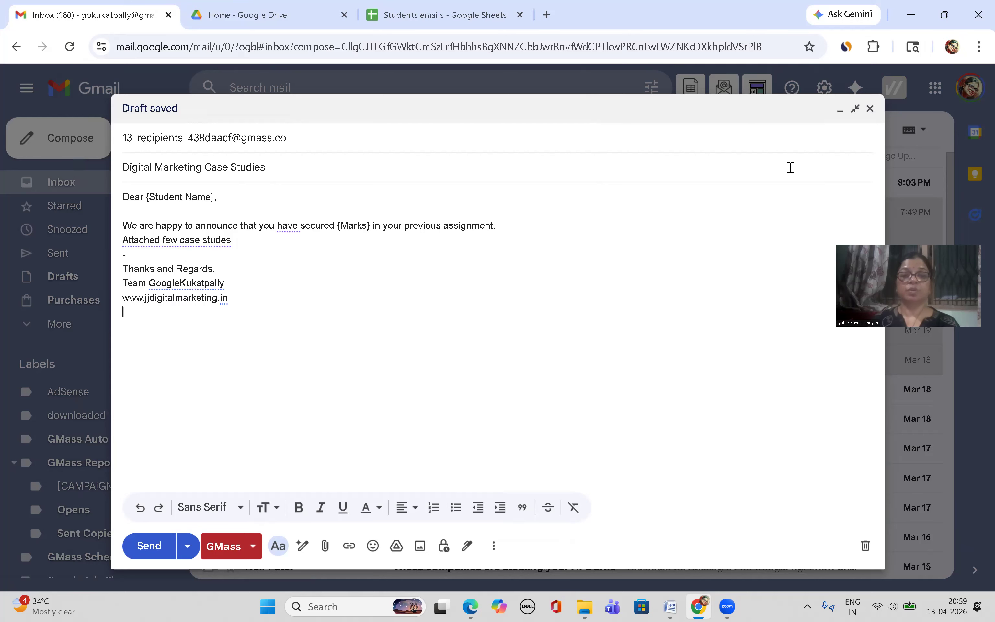
Run the GMass Link Checker again on the message containing the website line and close its window.
click(254, 546)
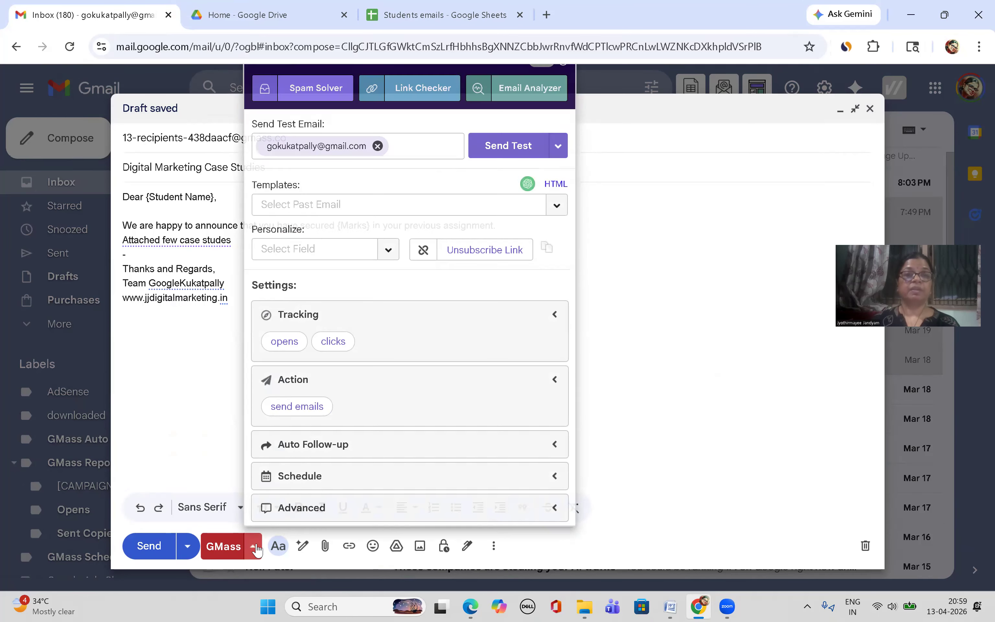
click(423, 88)
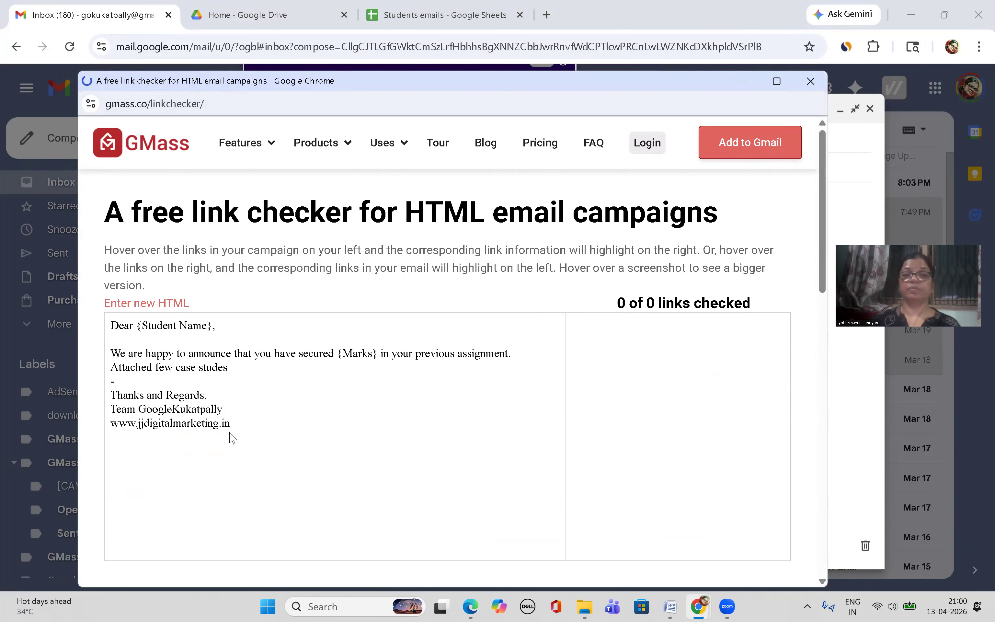
click(810, 83)
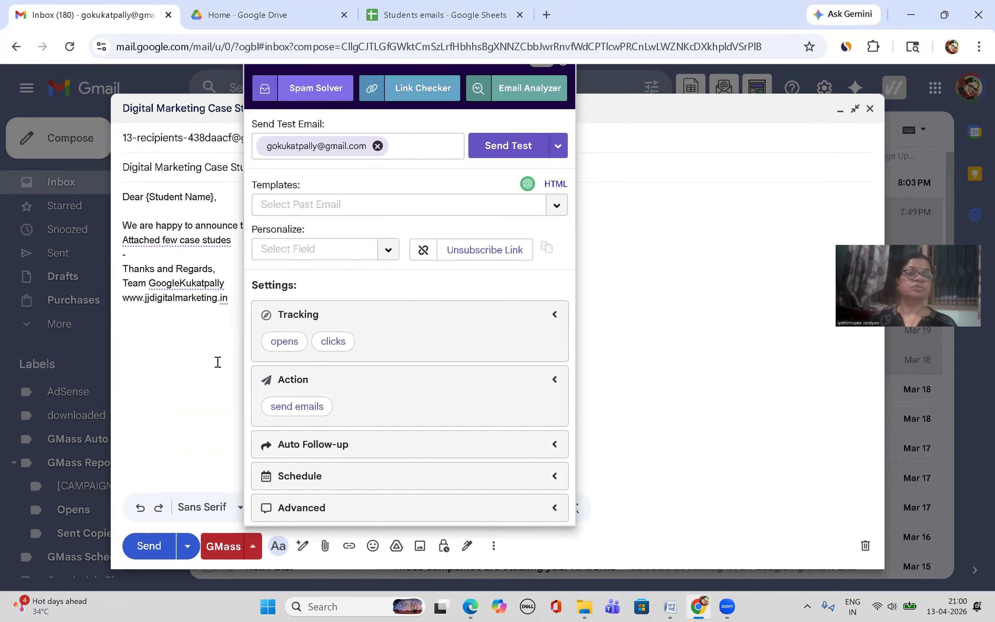
click(231, 304)
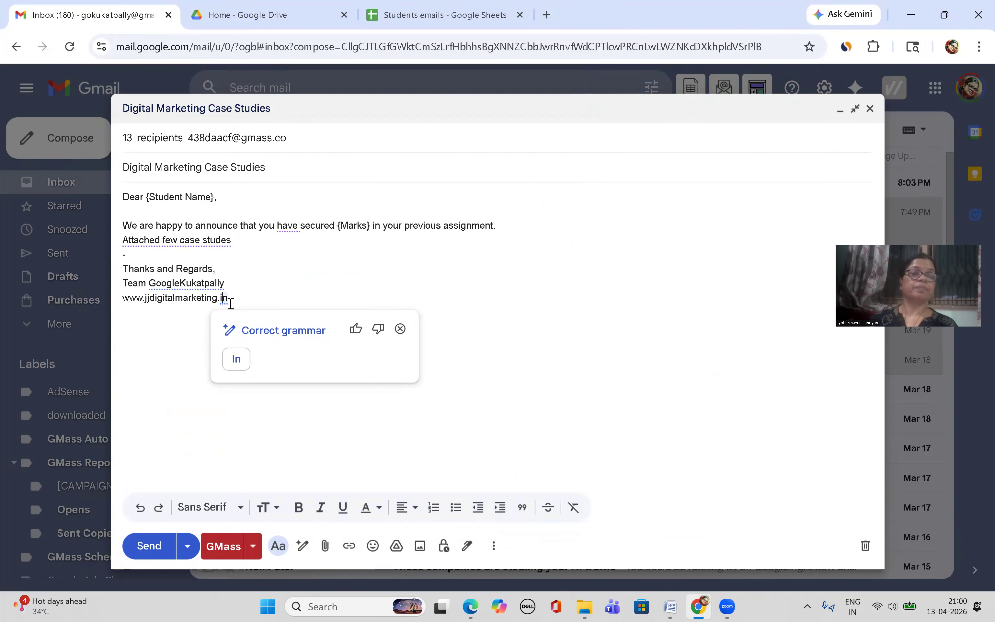
click(241, 359)
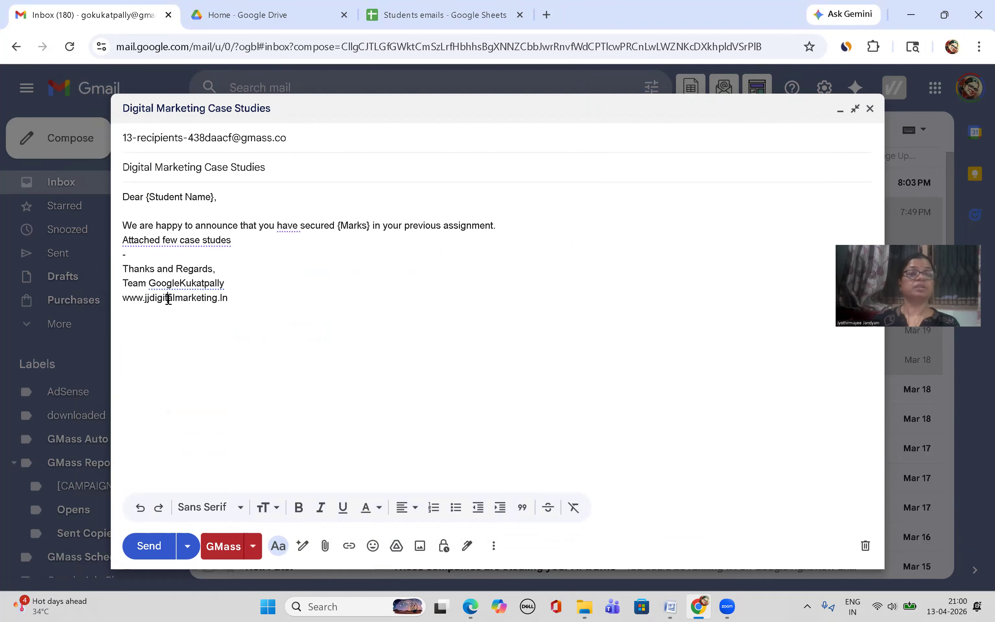
mouse_move(123, 298)
mouse_down()
mouse_move(233, 298)
mouse_move(125, 308)
mouse_move(123, 298)
mouse_up()
click(234, 298)
key(Return)
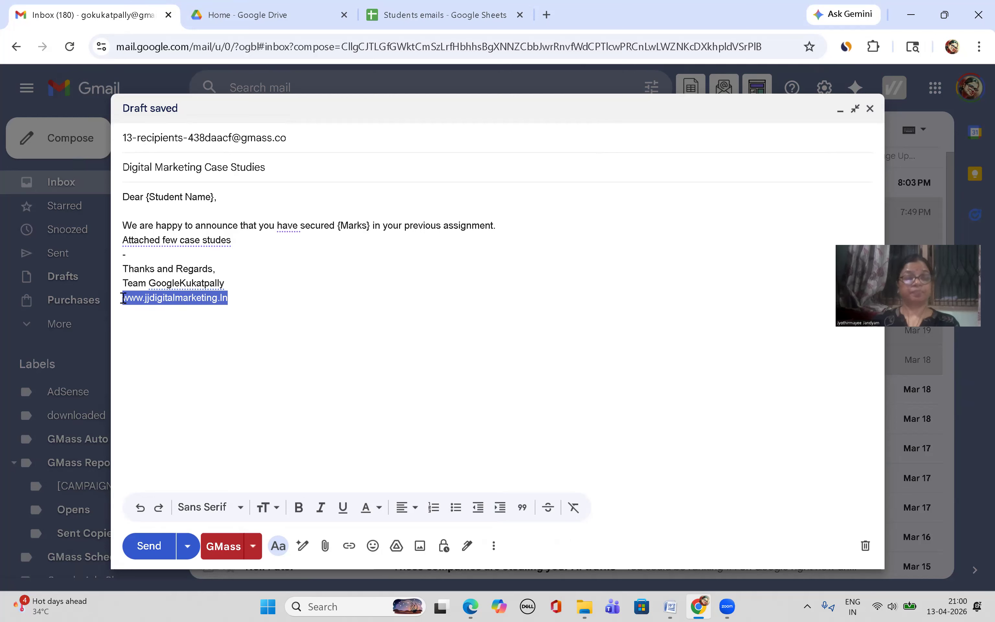
text(www.faceb)
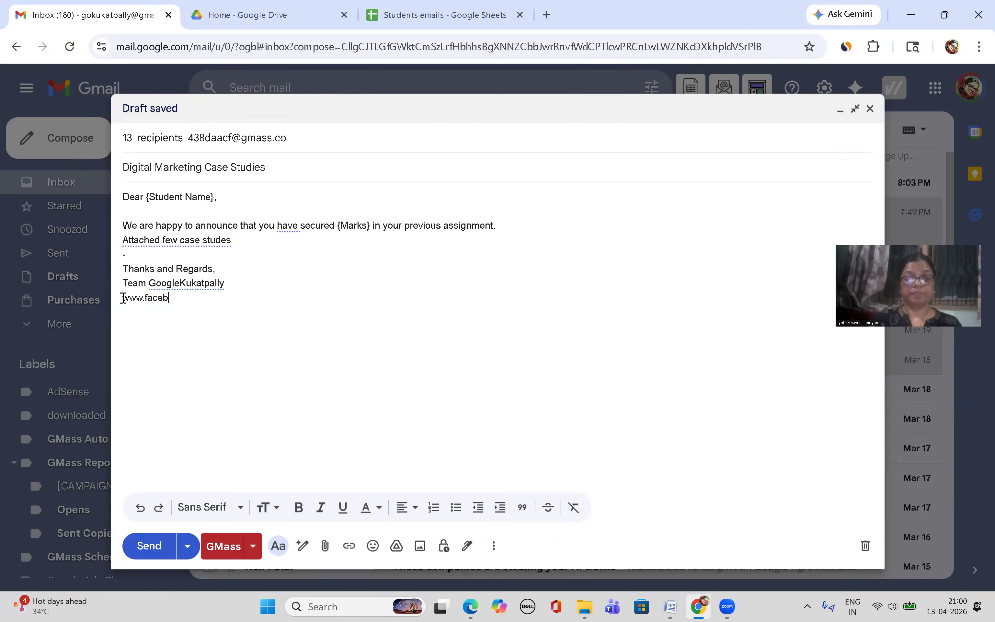
text(ook.com)
key(Return)
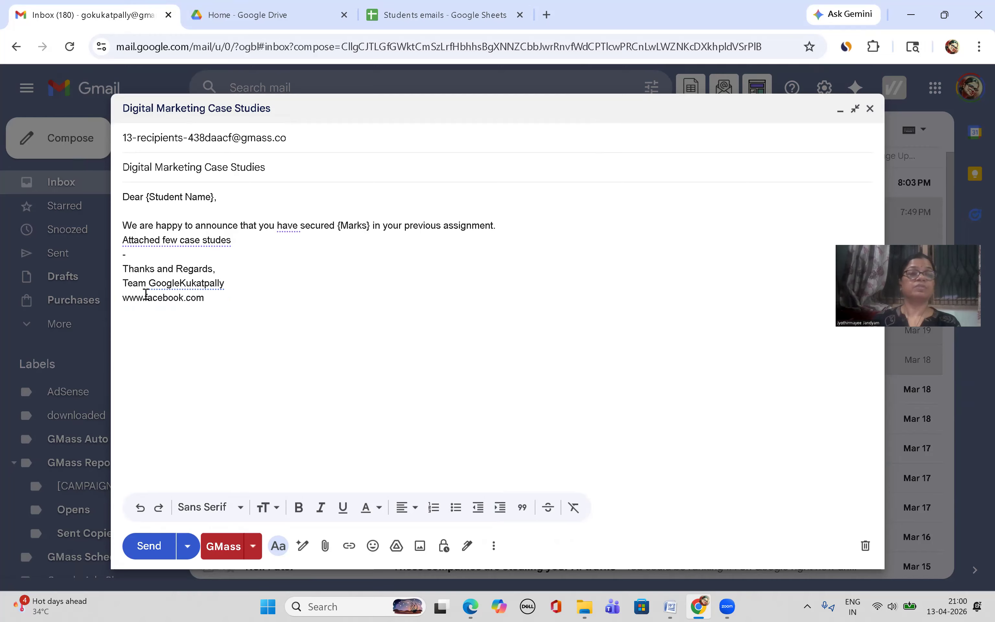
drag(123, 297, 203, 297)
key(BackSpace)
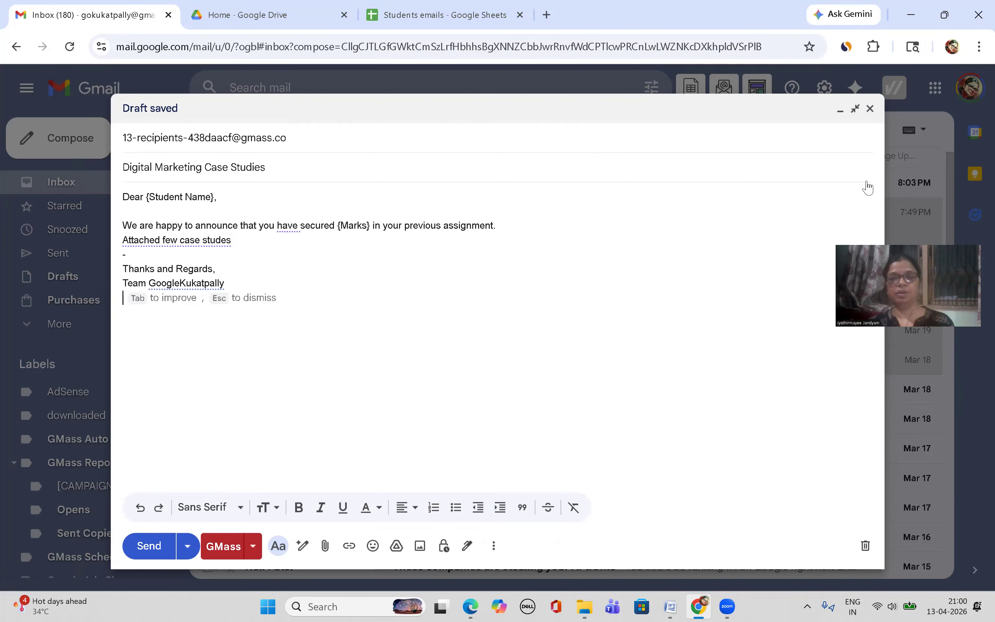
View the Spam Solver description in the GMass settings and close it without running the test.
click(253, 546)
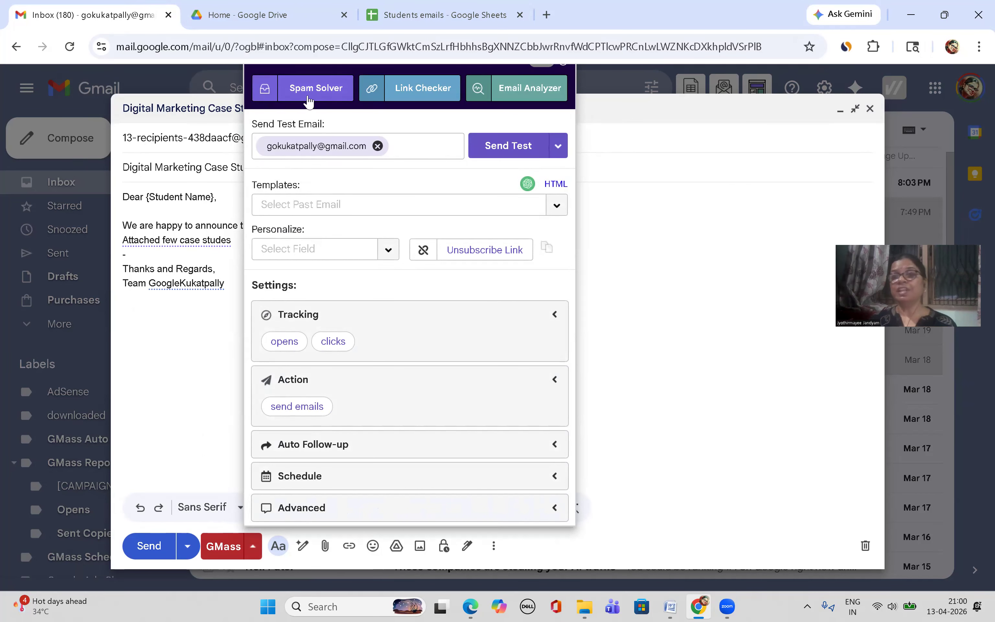
click(308, 99)
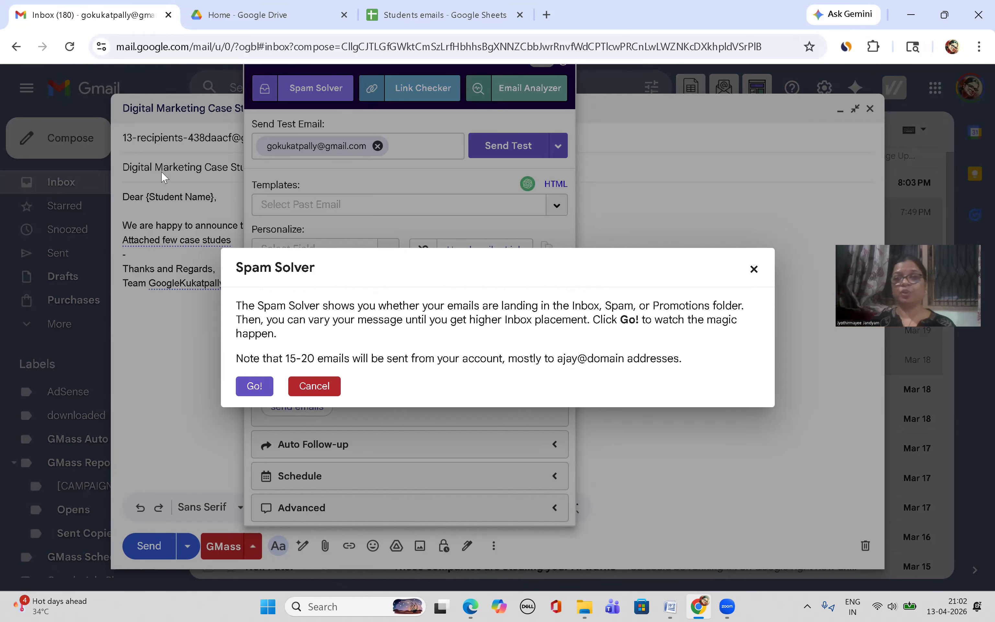
click(754, 270)
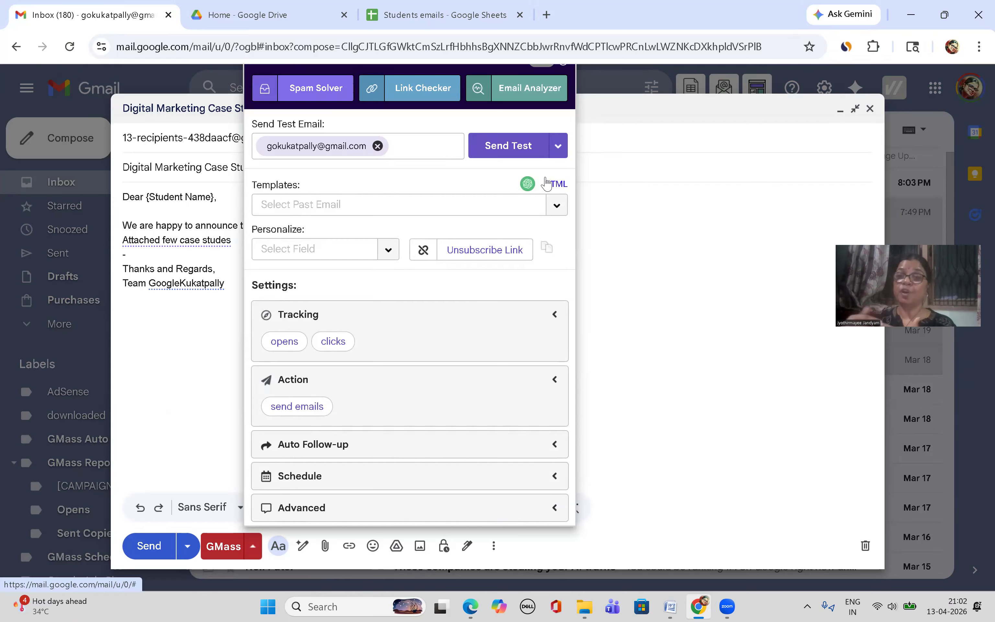
Enable the Stage 1 auto follow-up for No Reply, trying a delay of 3 days and changing it to 1 day.
click(311, 444)
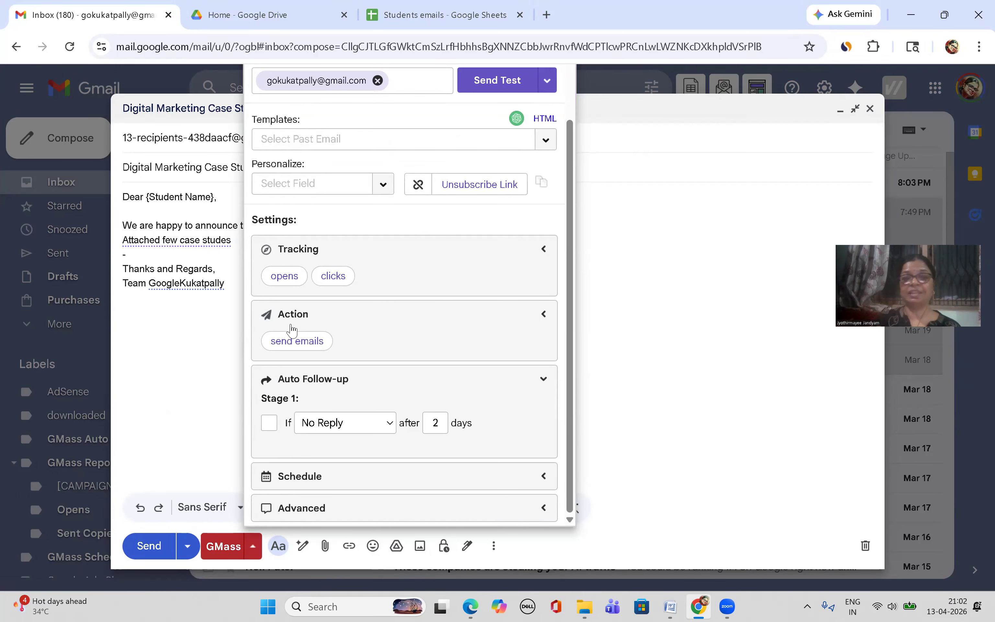
click(269, 424)
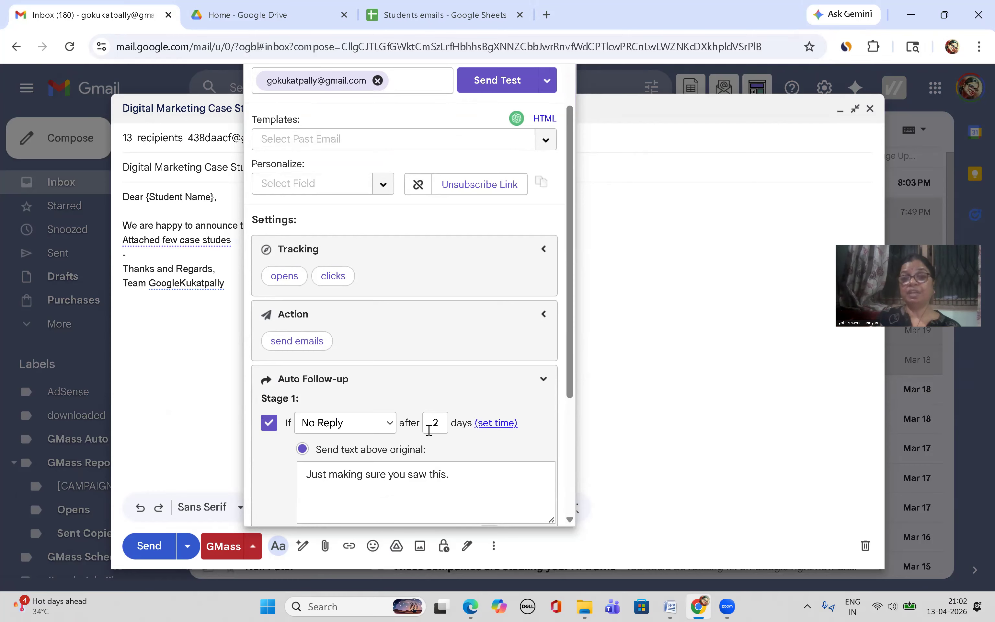
drag(432, 425, 440, 424)
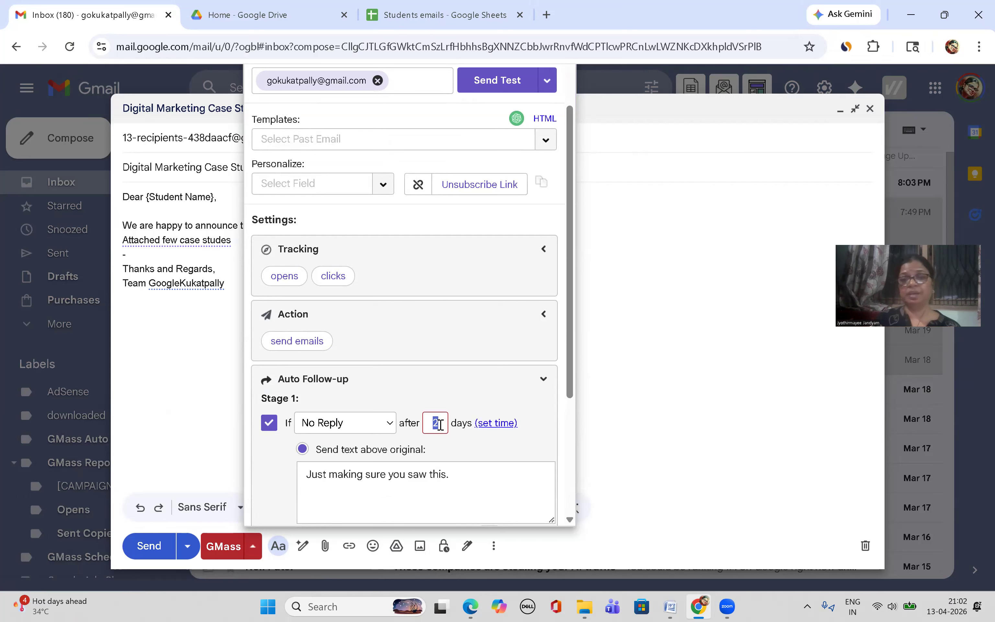
text(3)
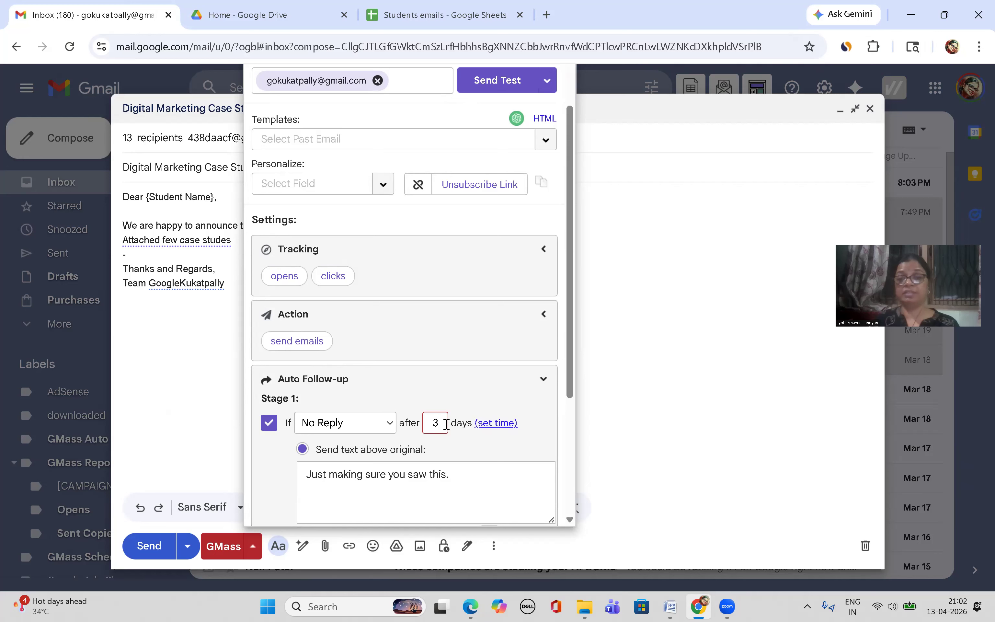
key(BackSpace)
text(1)
click(475, 445)
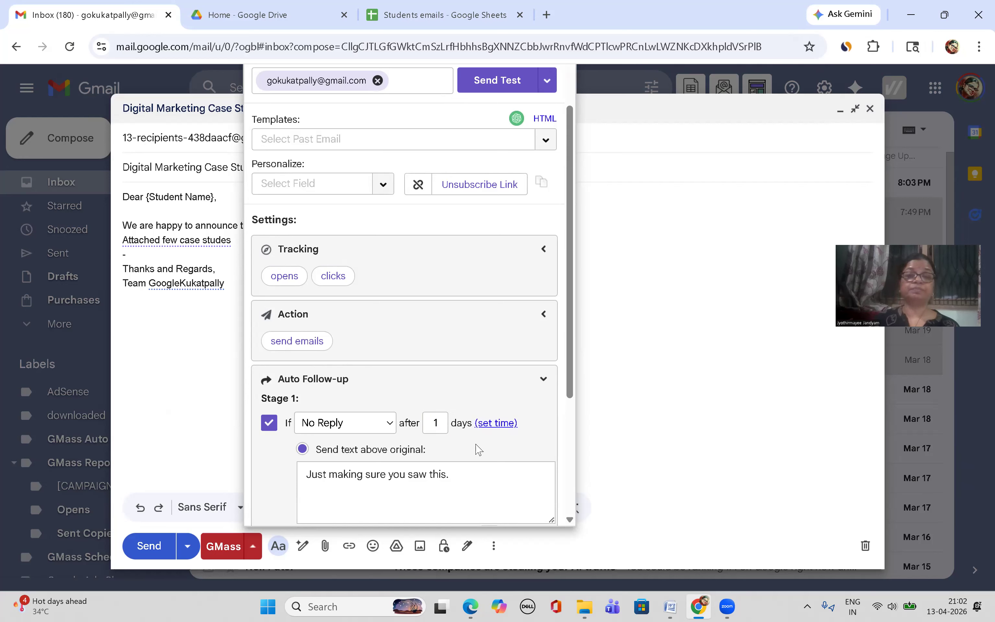
Set the Stage 1 follow-up delay to 2 days and bring the follow-up message options into view.
double_click(435, 426)
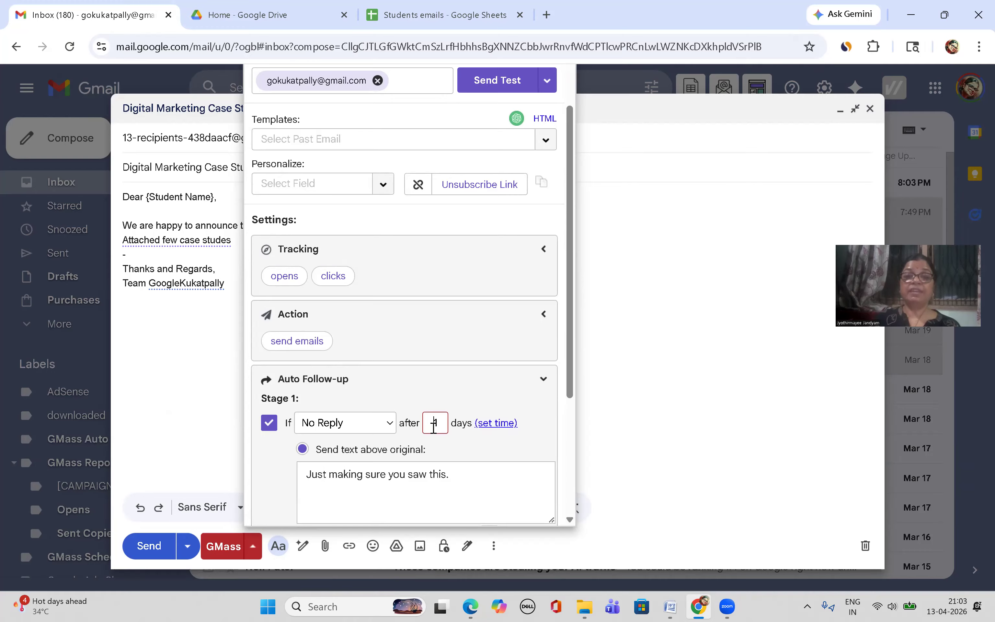
click(466, 445)
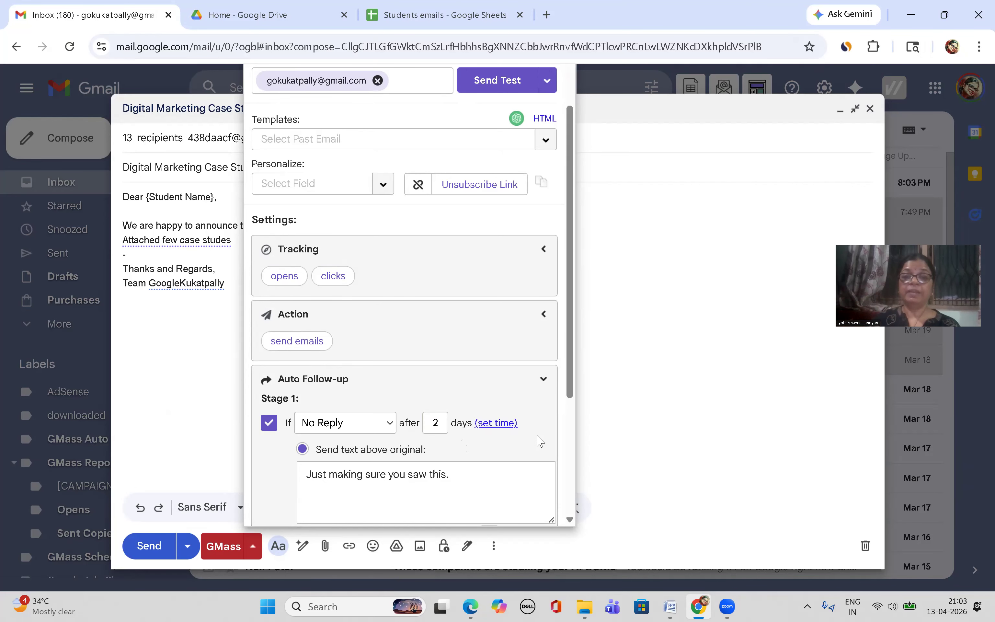
drag(569, 392, 571, 436)
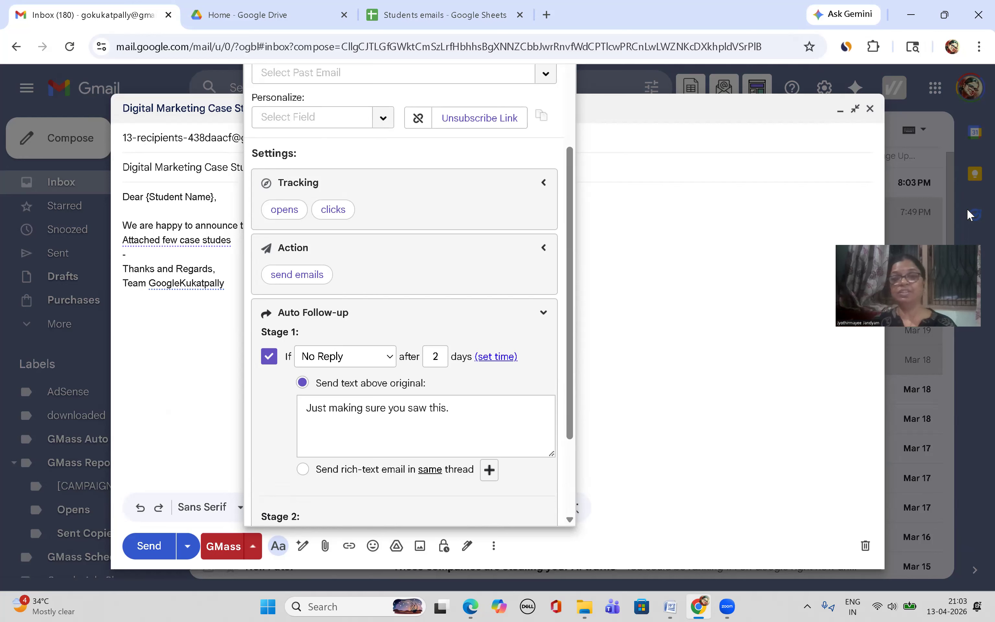
Insert the greeting "Dear {Student Name}," before the Stage 1 follow-up text, using the Student Name merge field.
click(322, 409)
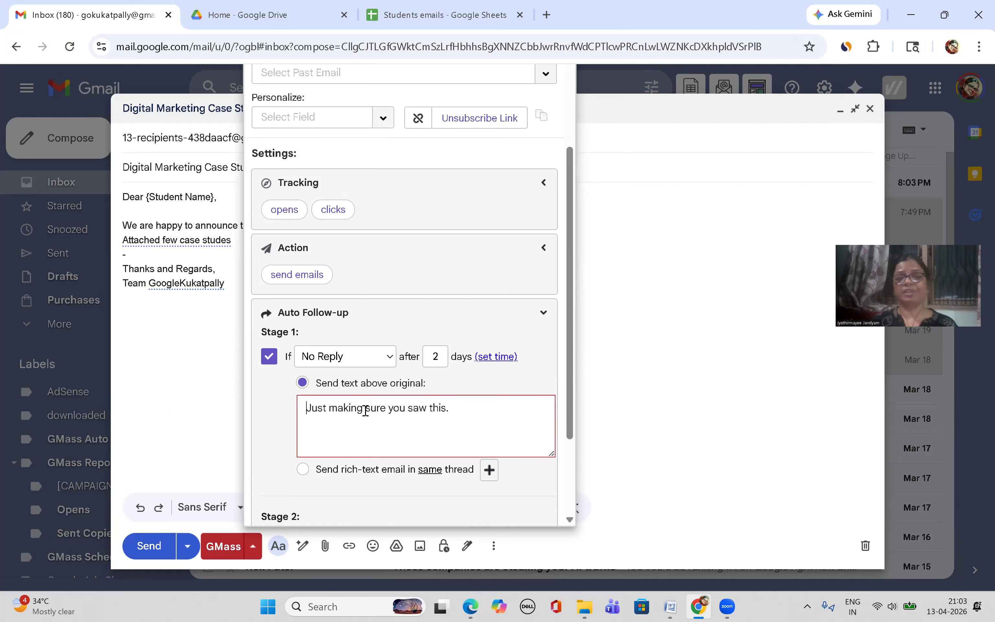
text(Dear )
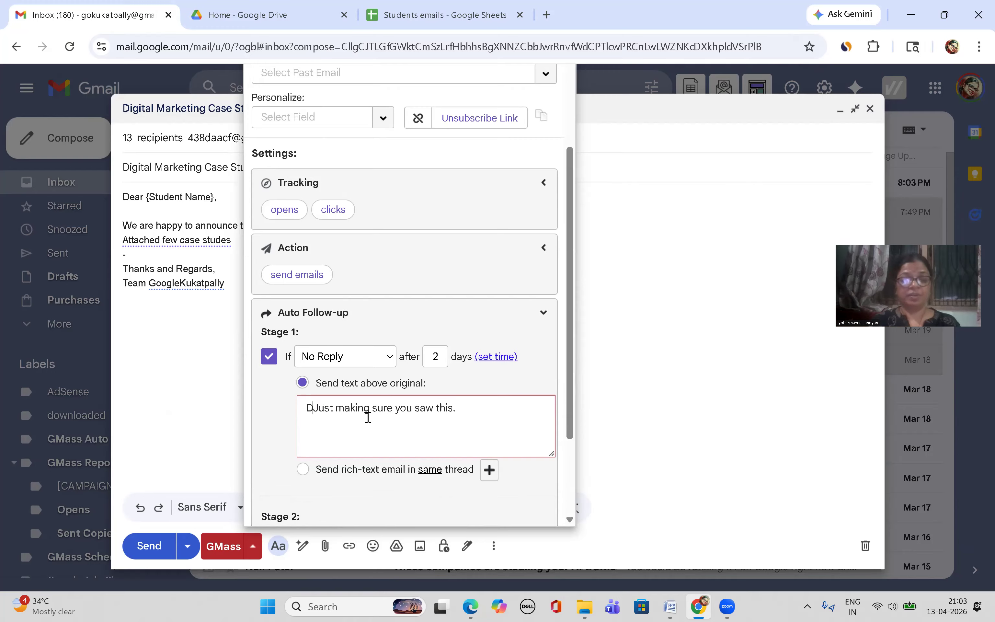
text({)
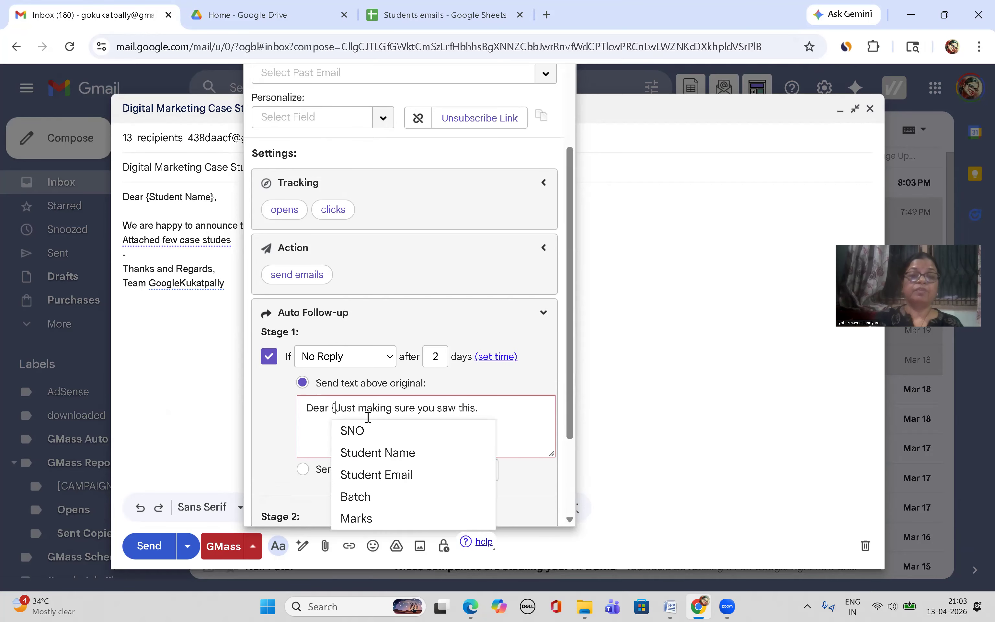
click(381, 453)
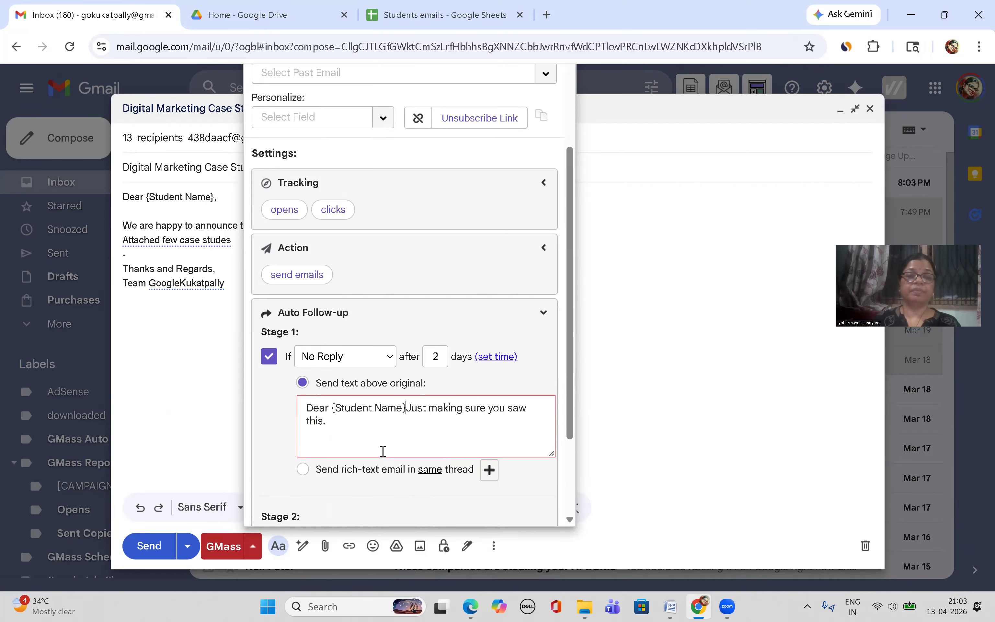
text(,)
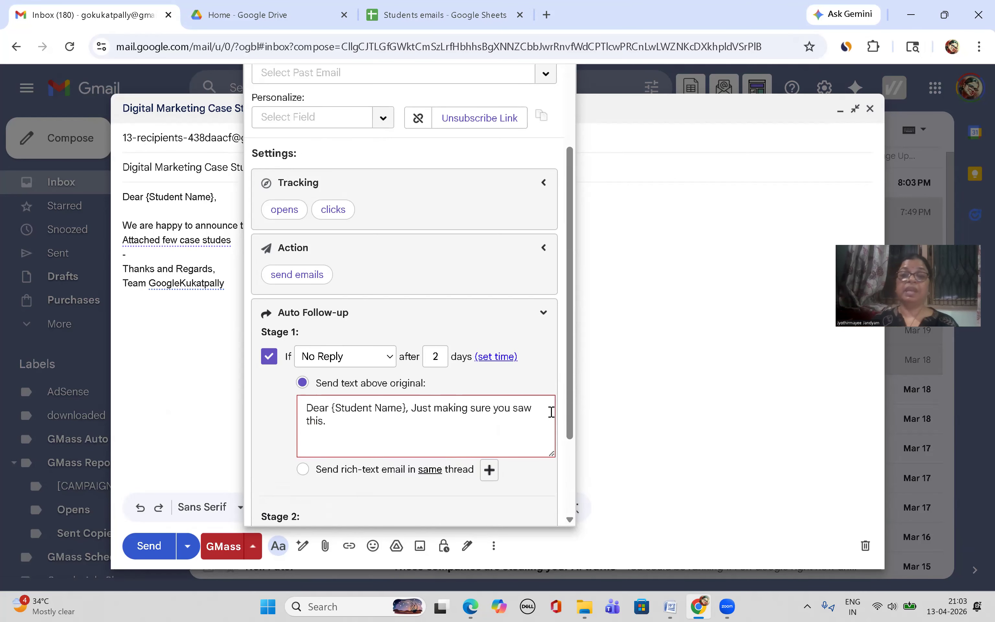
Enable the Stage 2 and Stage 3 auto follow-ups for No Reply, leaving Stage 4 off.
drag(570, 430, 569, 461)
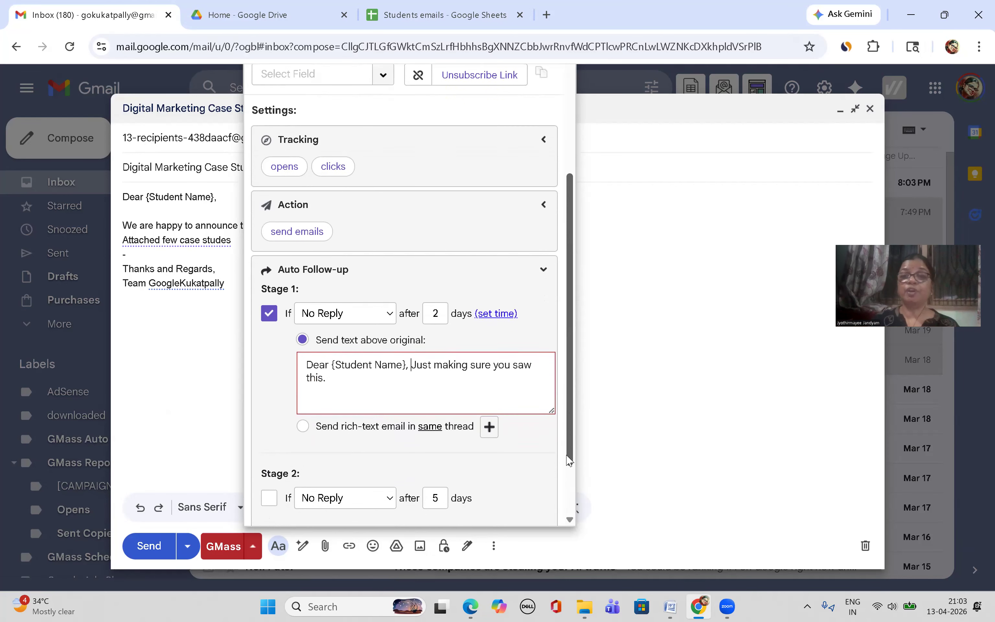
scroll(569, 461, down, 2)
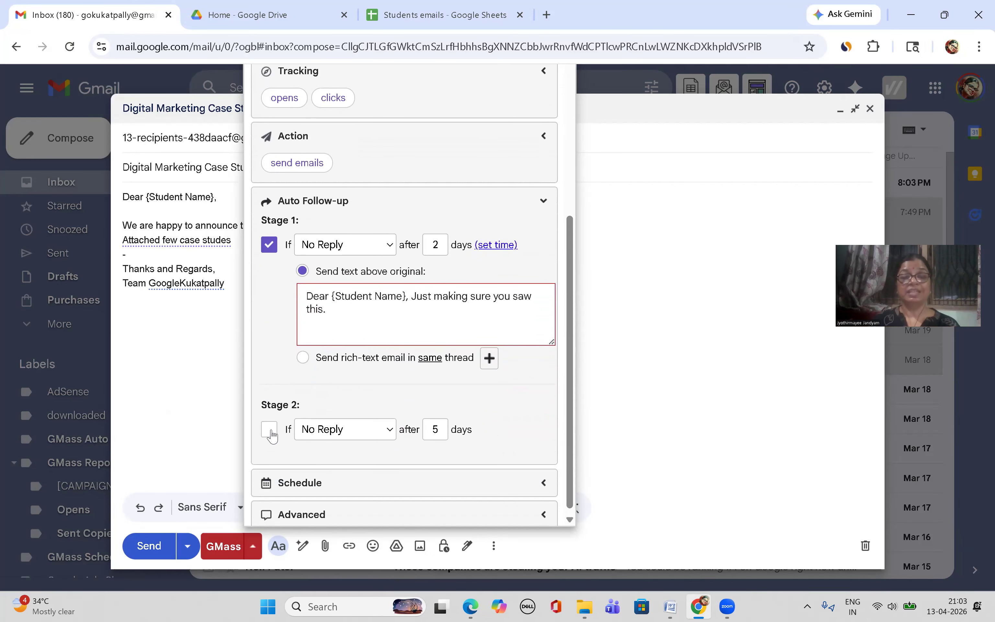
click(271, 431)
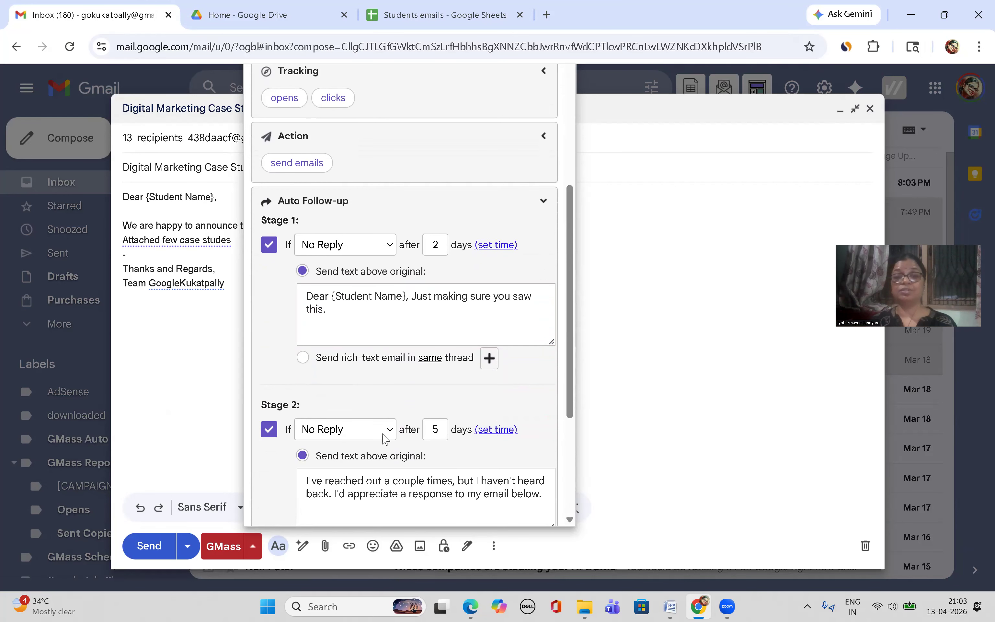
scroll(565, 432, down, 2)
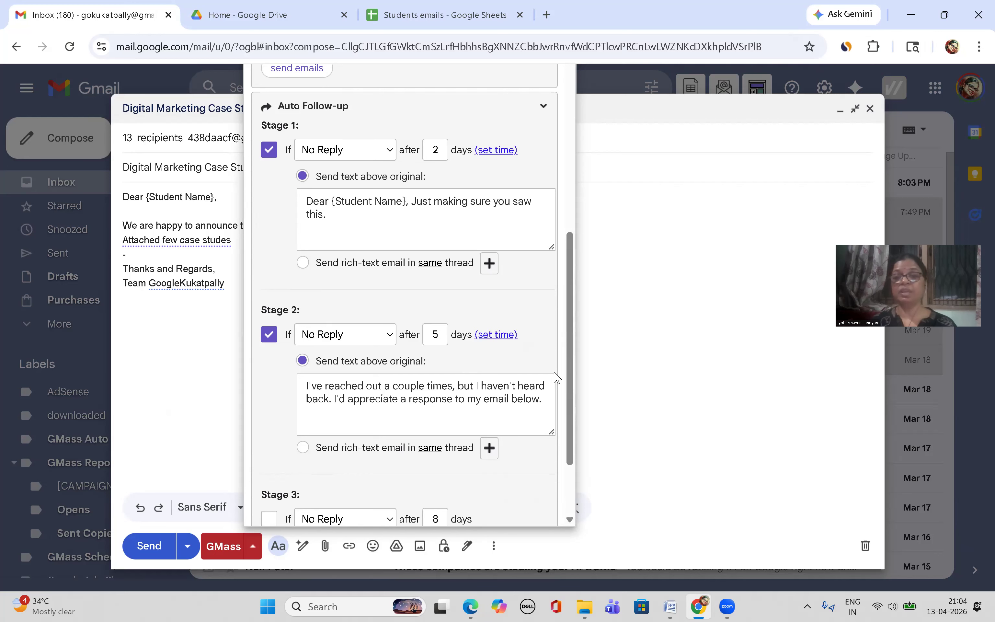
scroll(571, 412, down, 2)
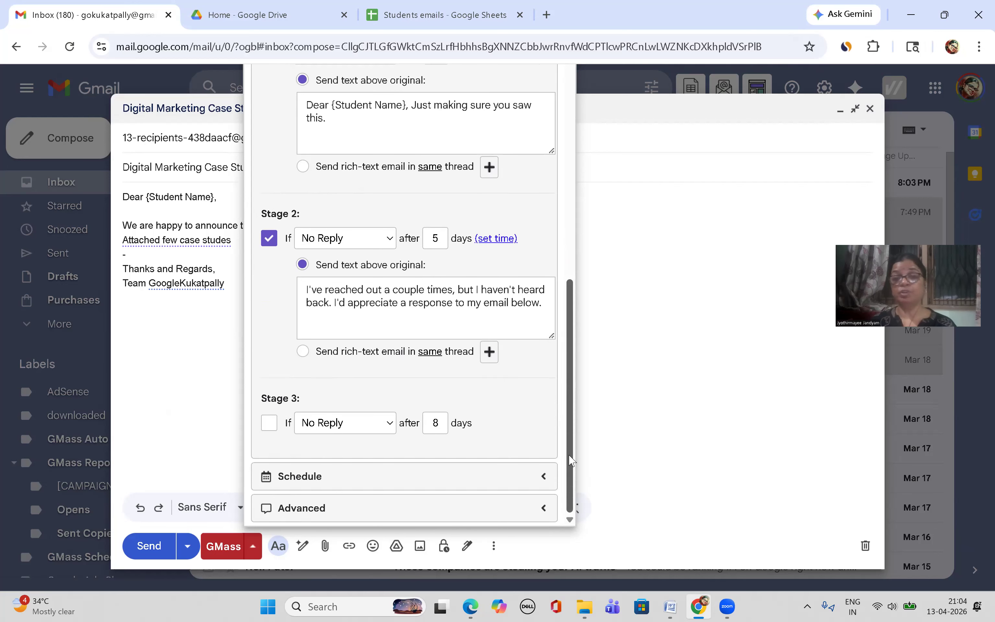
click(269, 423)
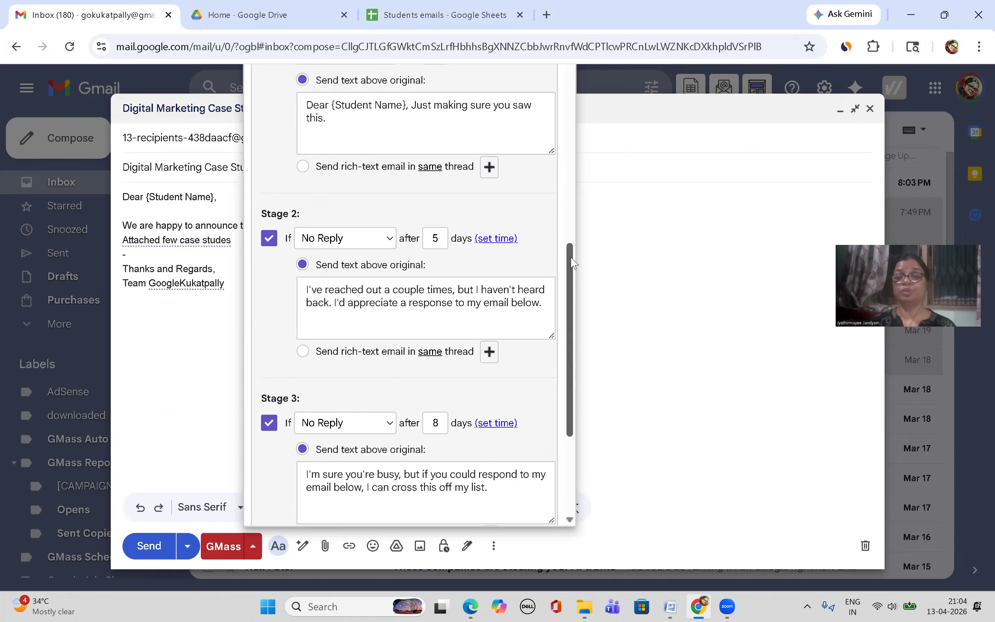
scroll(562, 246, down, 3)
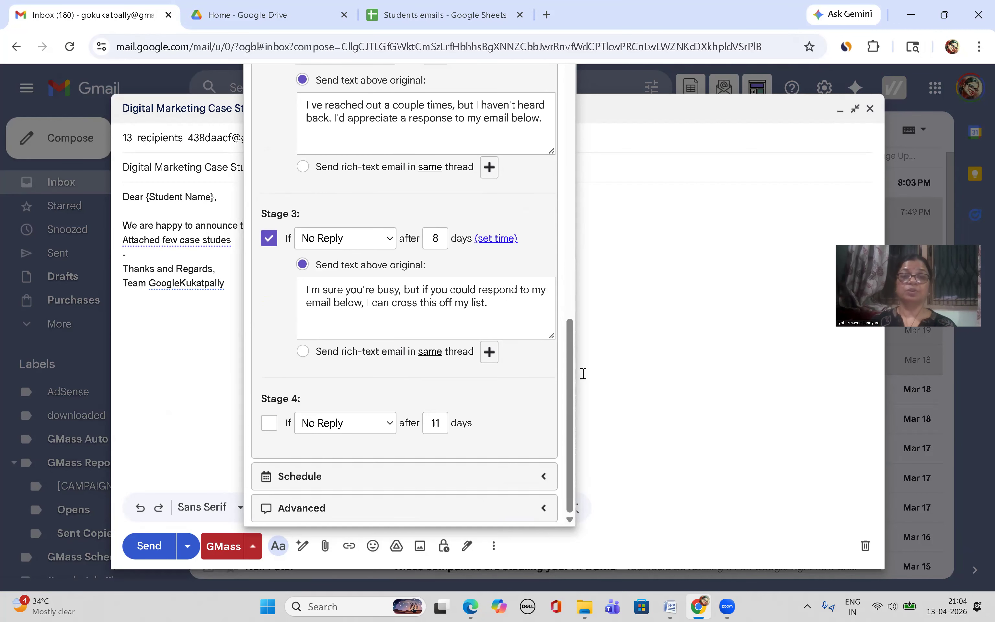
drag(570, 376, 571, 445)
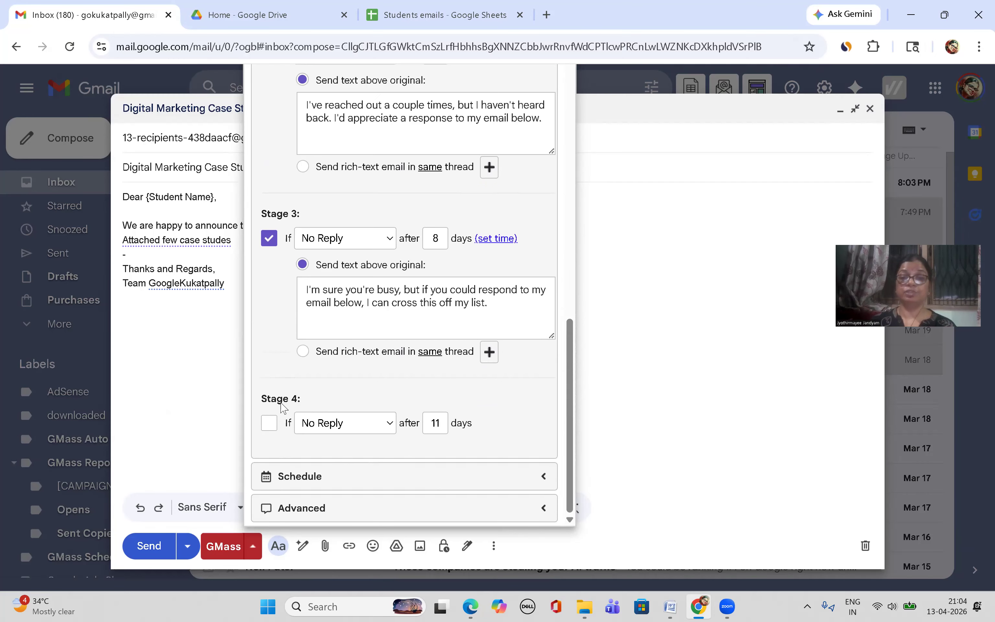
Schedule the campaign, trying In 5 minutes and changing it to the custom date 14 April 2026 at 9:10 PM.
click(300, 476)
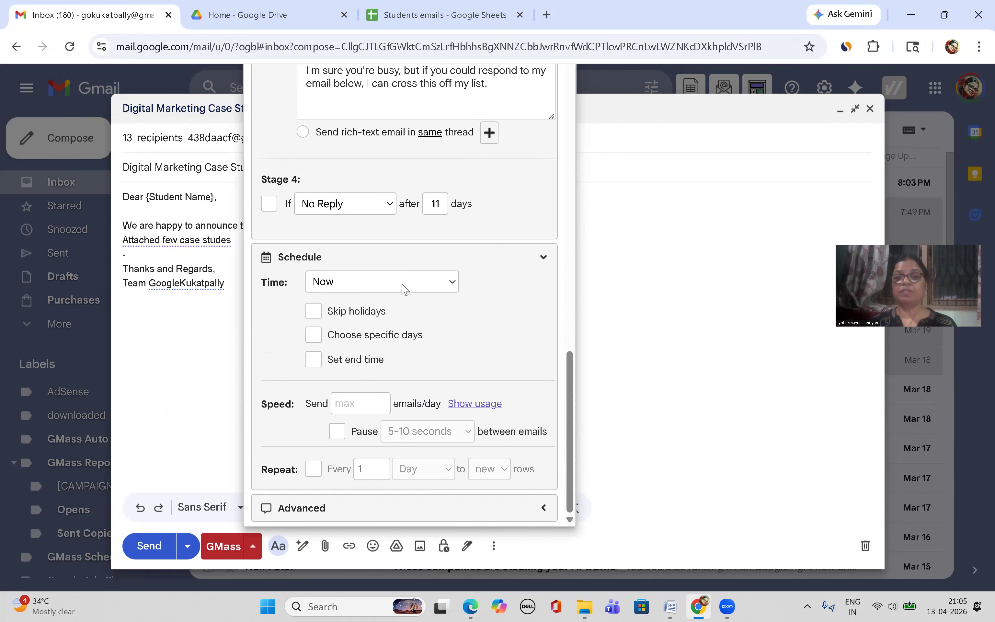
click(453, 286)
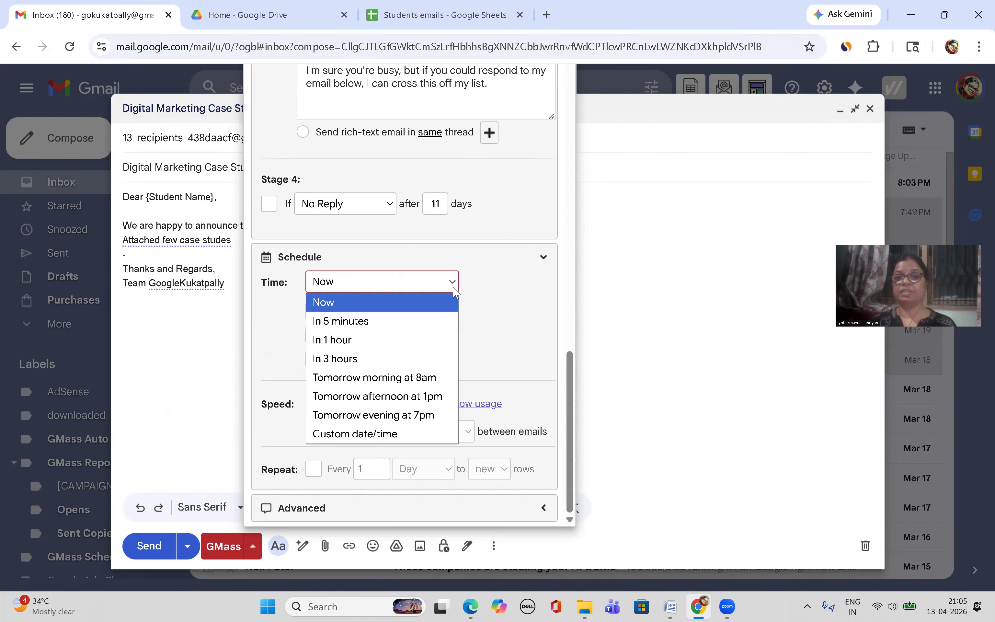
click(348, 321)
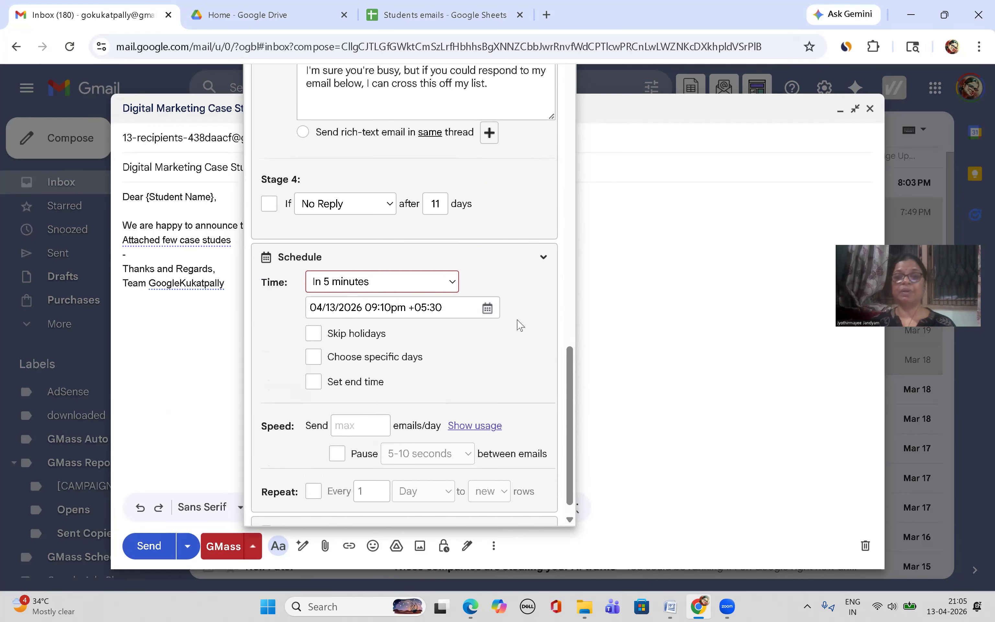
click(488, 308)
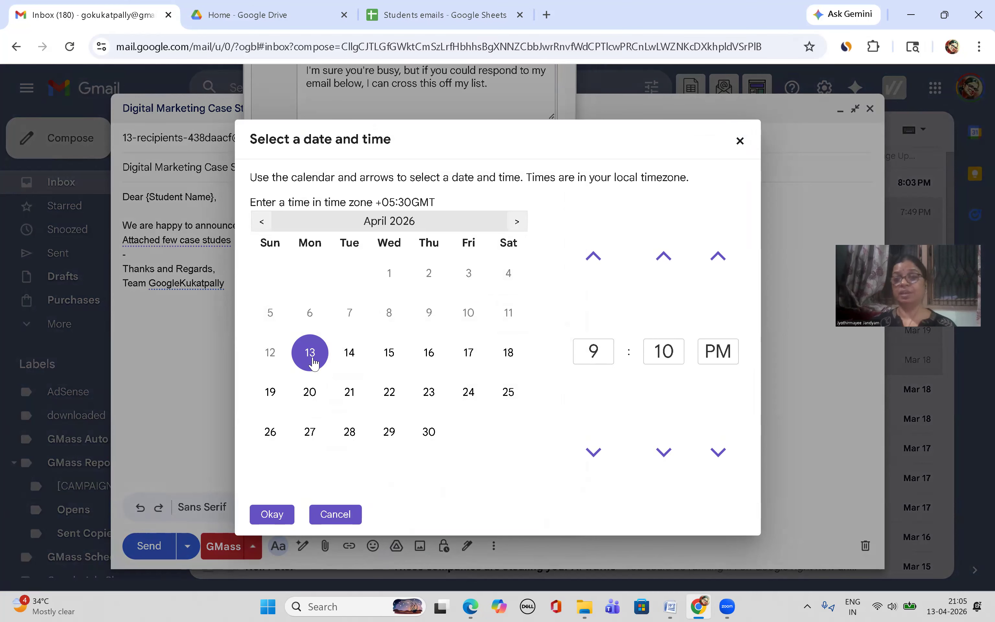
click(356, 364)
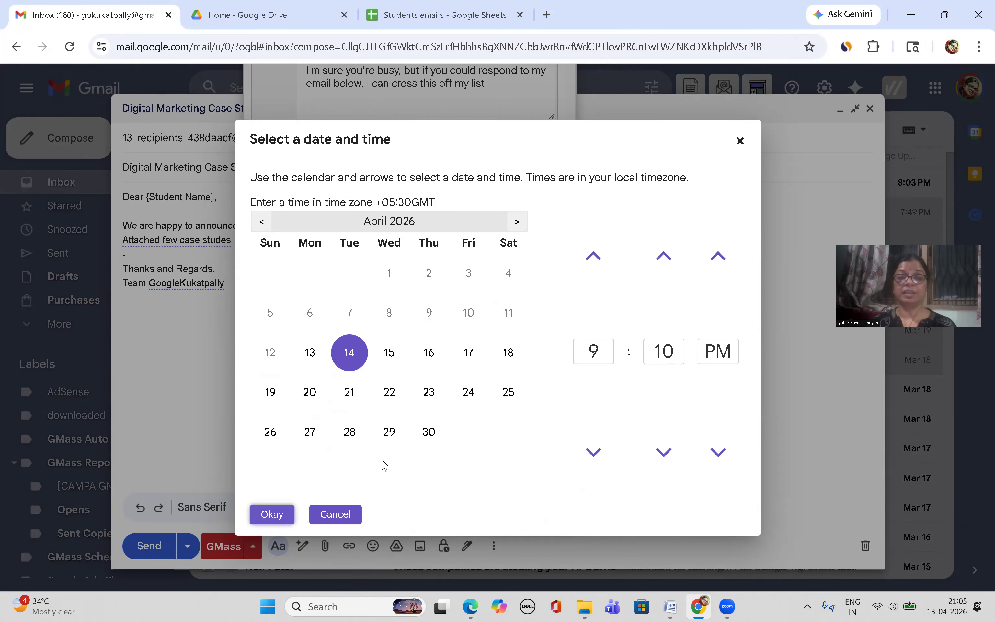
click(272, 515)
scroll(571, 402, down, 1)
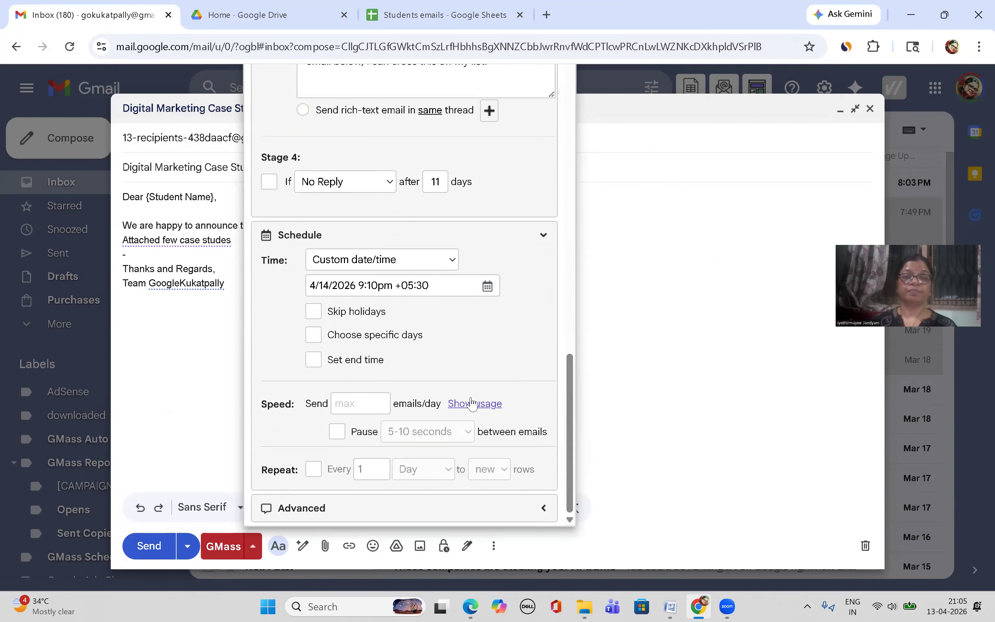
drag(571, 424, 573, 134)
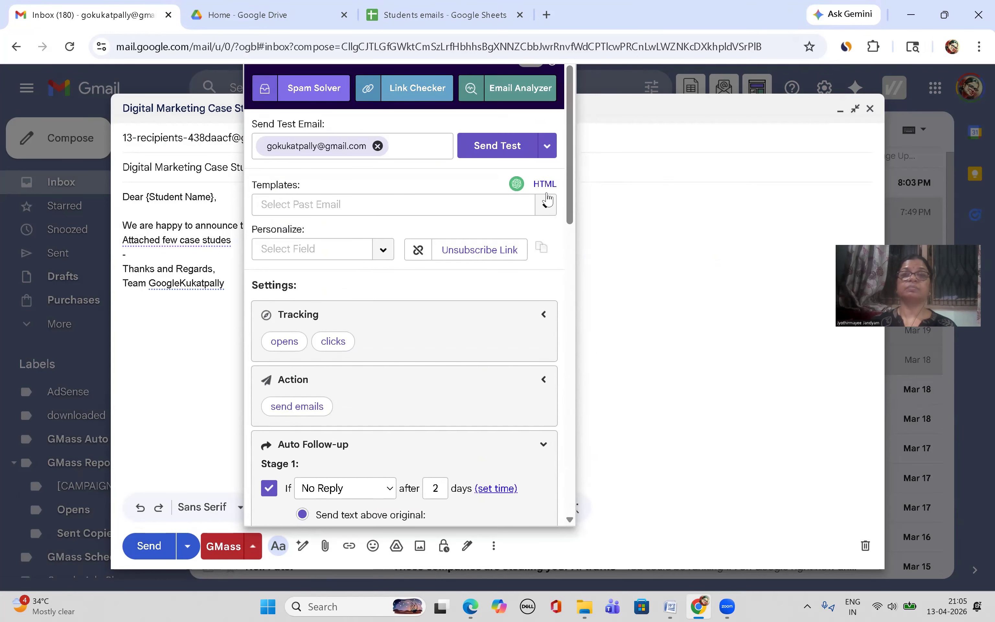
click(979, 46)
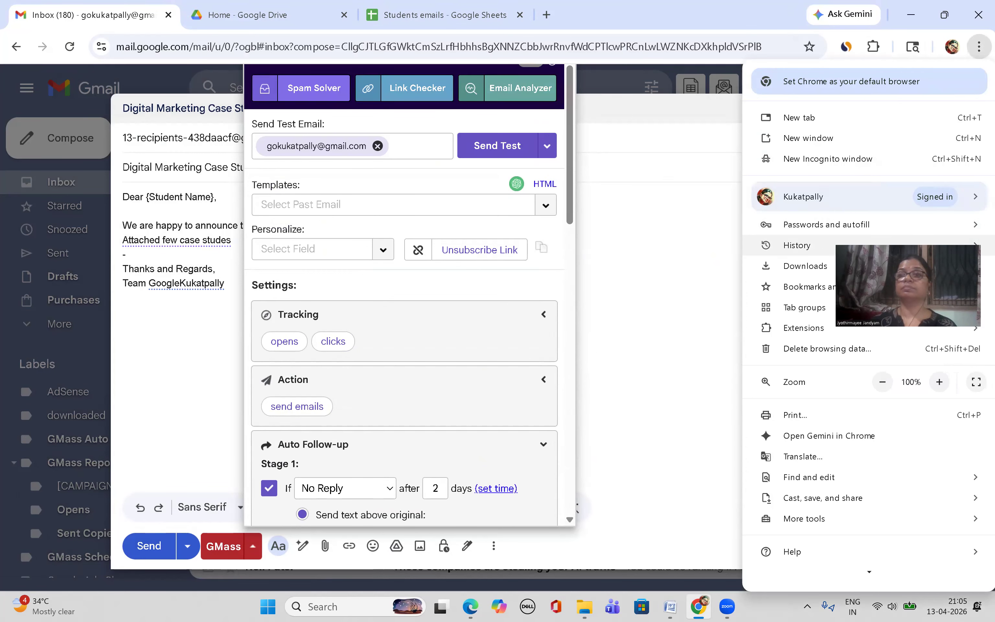
click(882, 382)
click(882, 382)
click(882, 382)
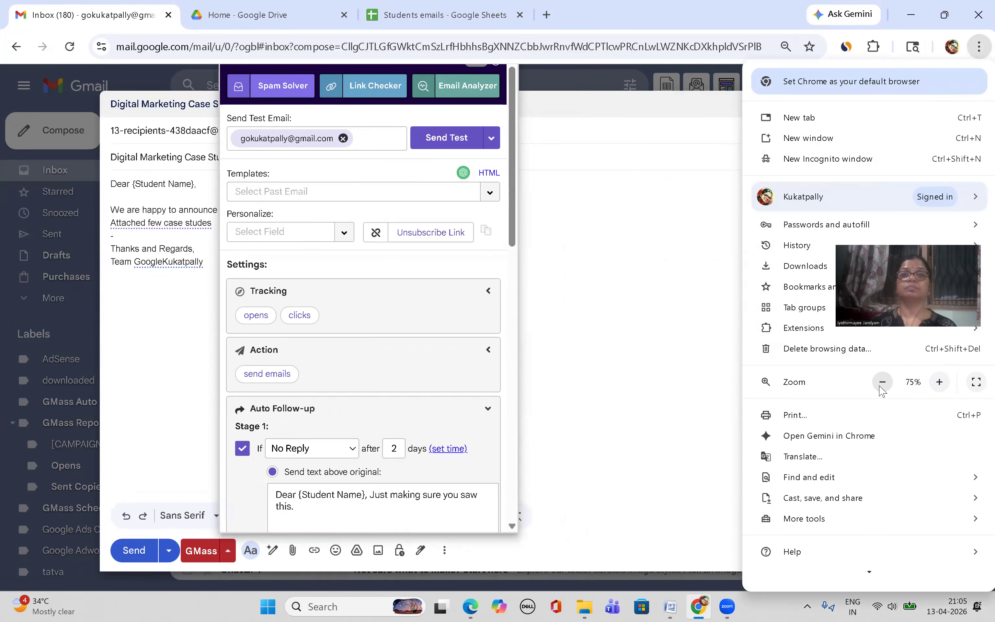
click(942, 383)
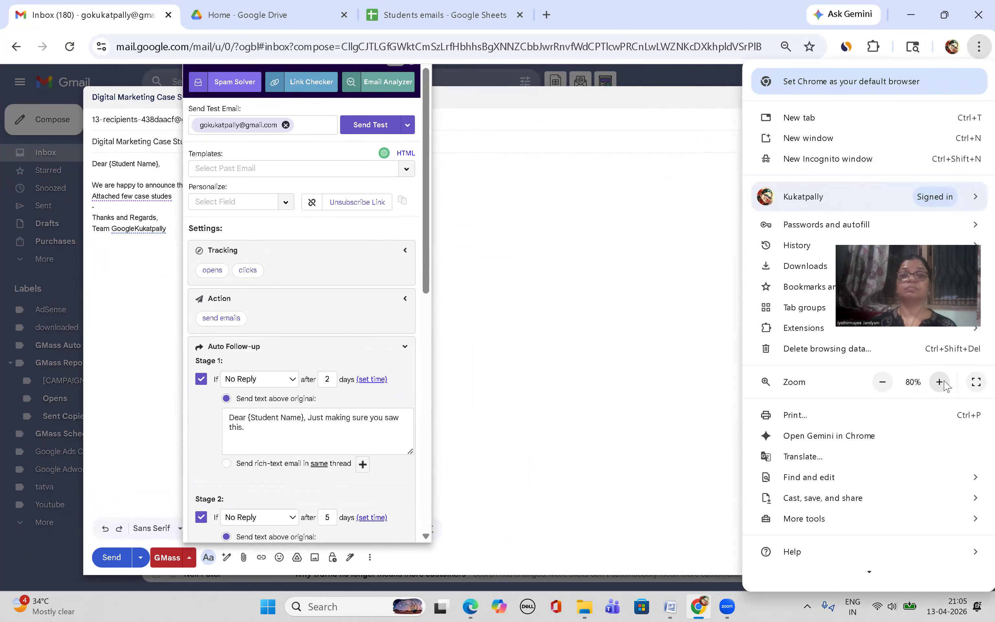
click(940, 383)
click(940, 383)
click(940, 382)
click(941, 382)
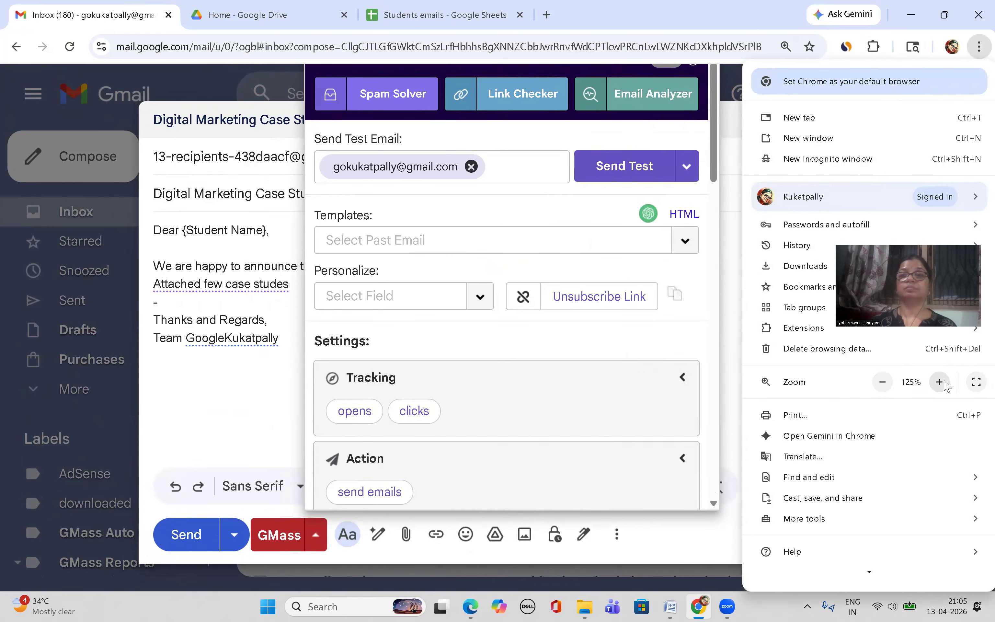
click(883, 383)
click(883, 383)
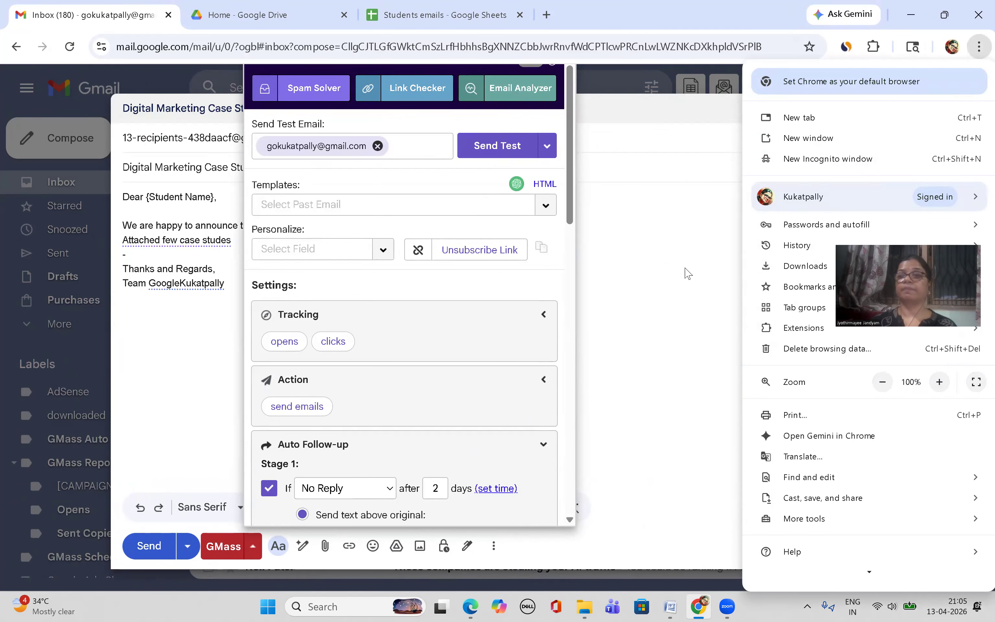
click(231, 548)
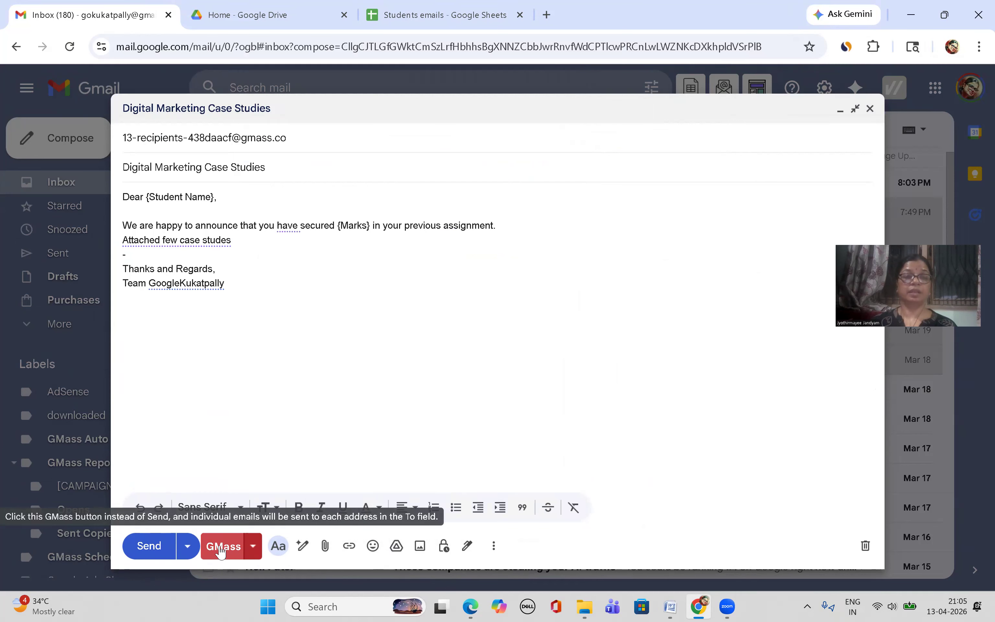
click(254, 546)
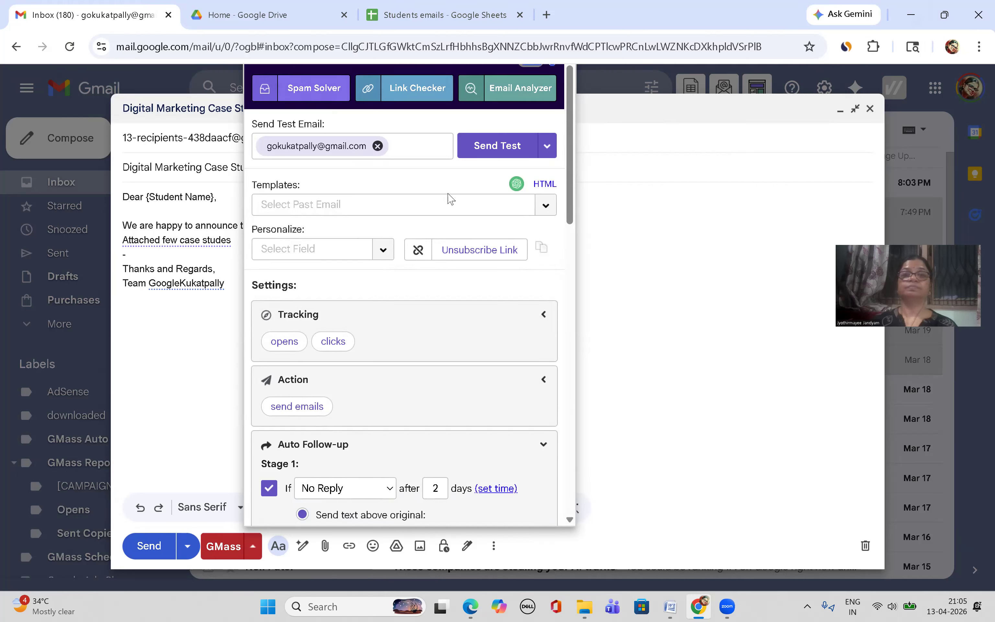
drag(436, 188, 548, 349)
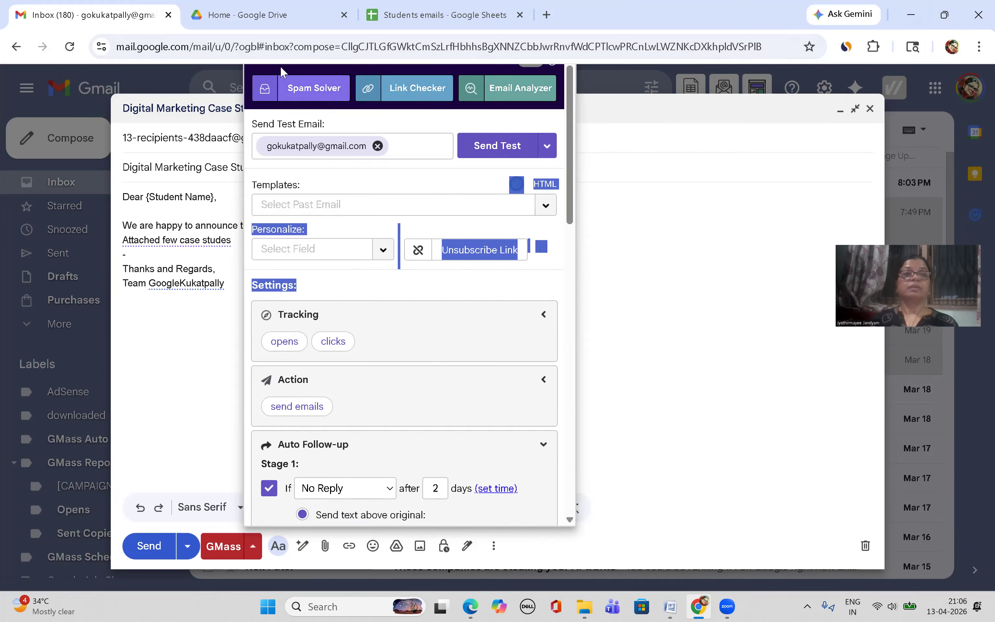
drag(294, 78, 297, 94)
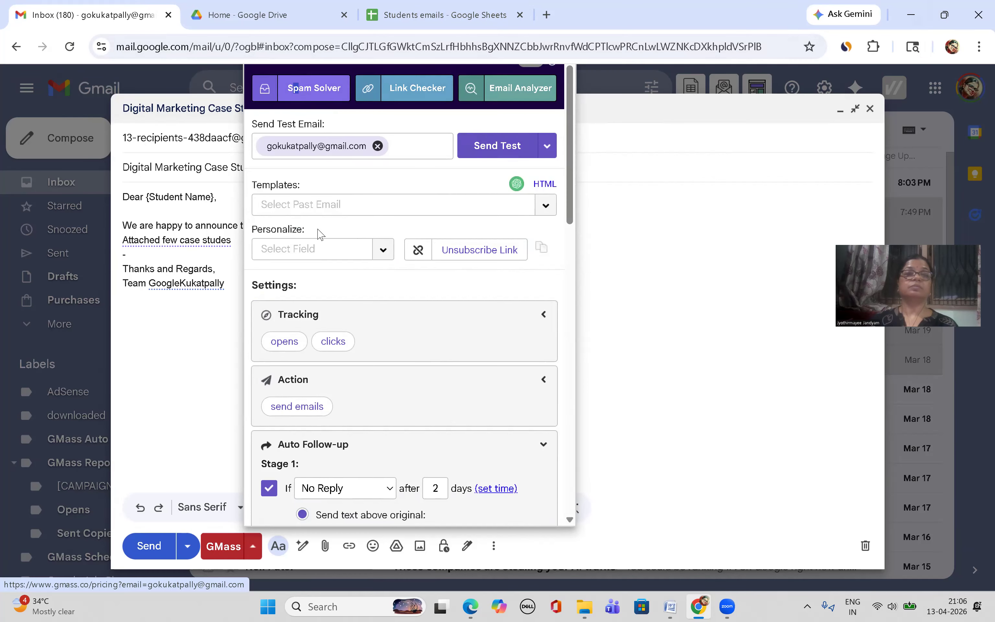
Delete the sentence announcing the {Marks} secured in the previous assignment from the email body, together with its empty line.
click(154, 242)
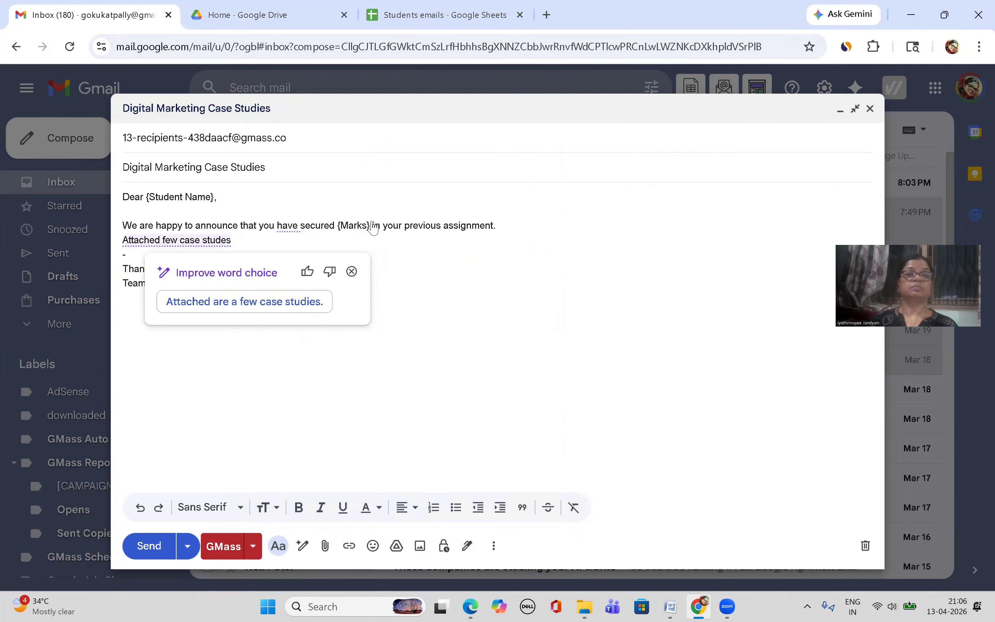
drag(124, 221, 502, 227)
key(Delete)
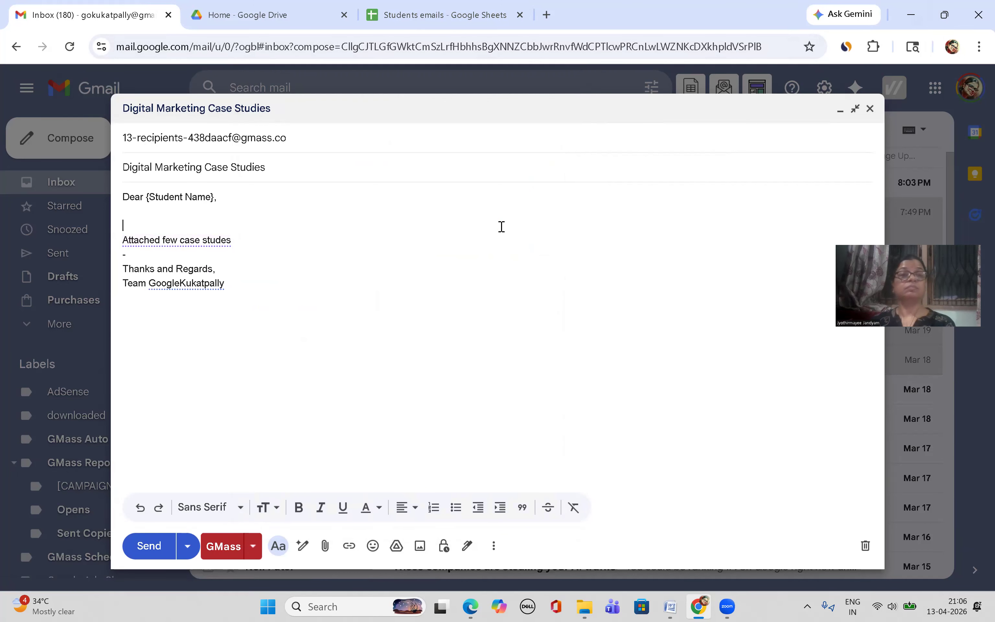
key(Delete)
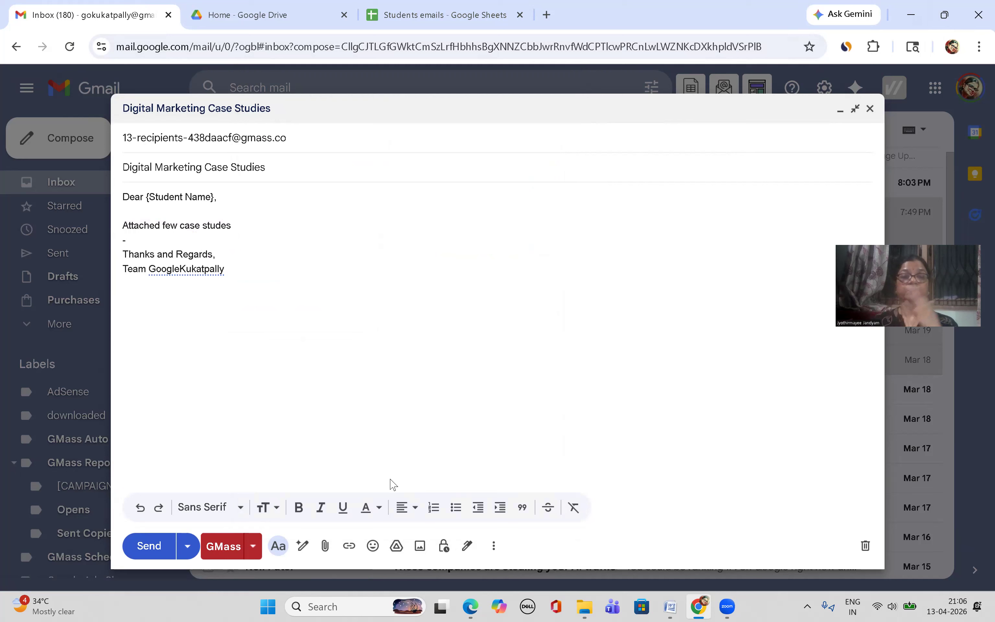
Try to run the GMass Link Checker on the email and check the page it opens.
click(253, 546)
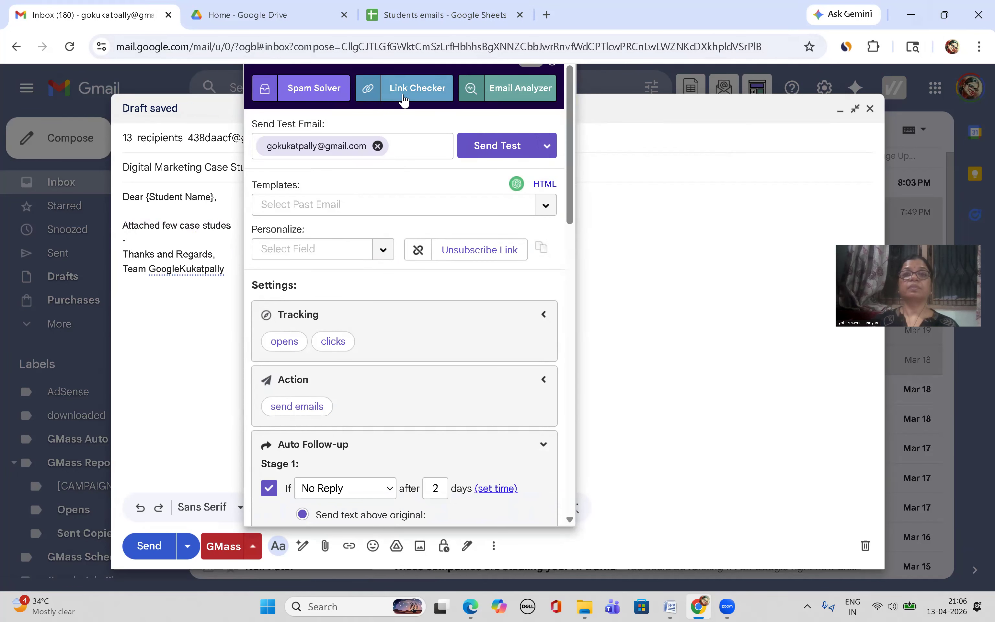
click(404, 100)
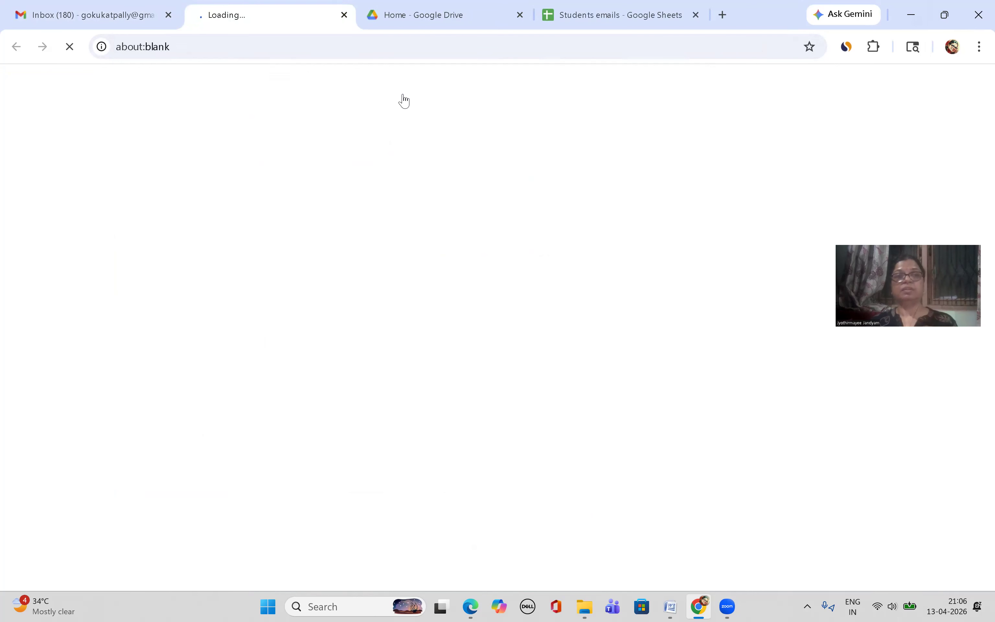
click(68, 8)
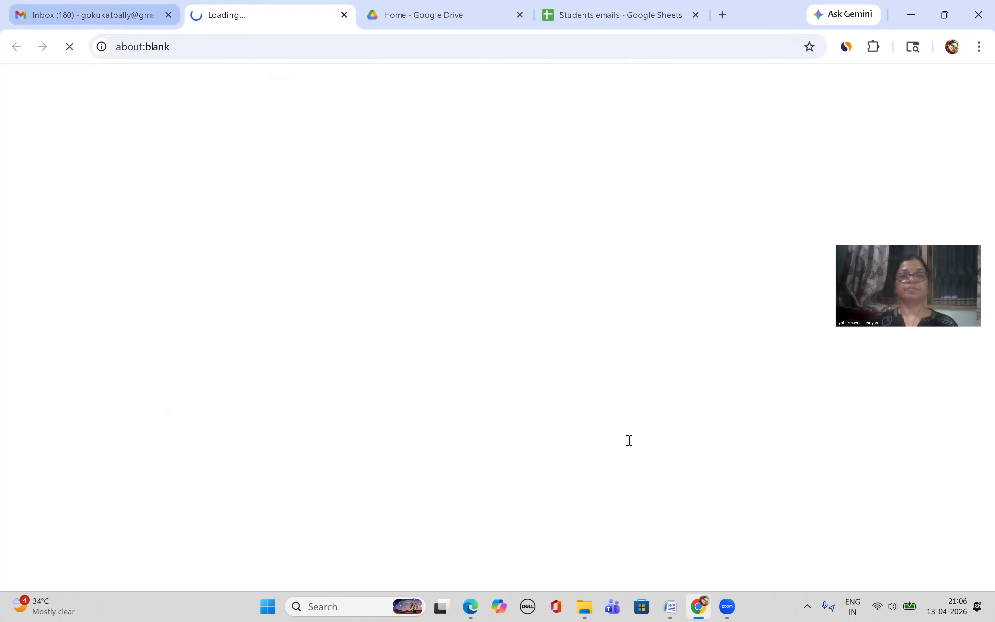
click(253, 545)
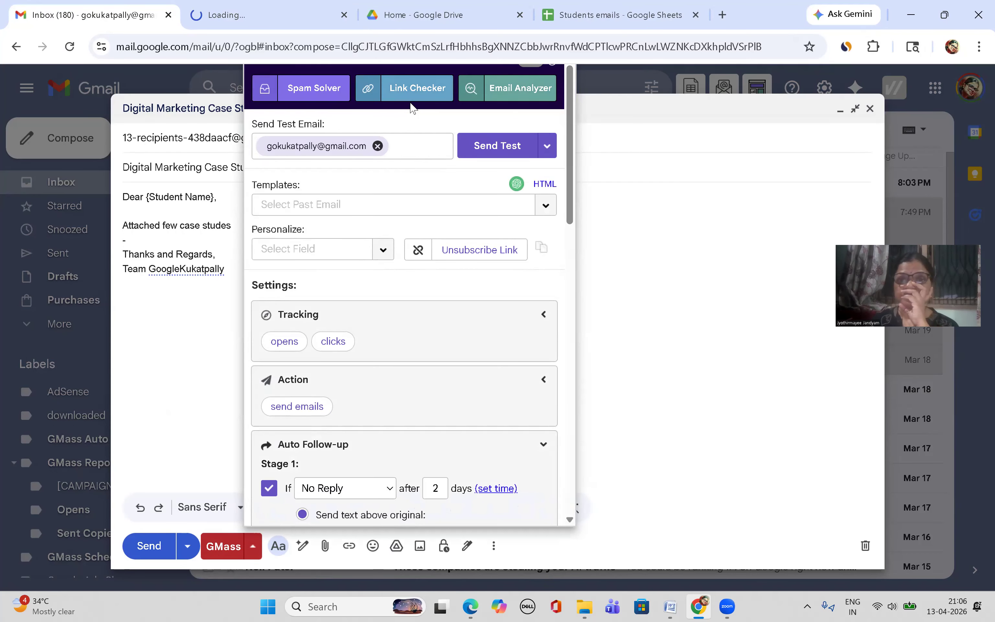
double_click(413, 108)
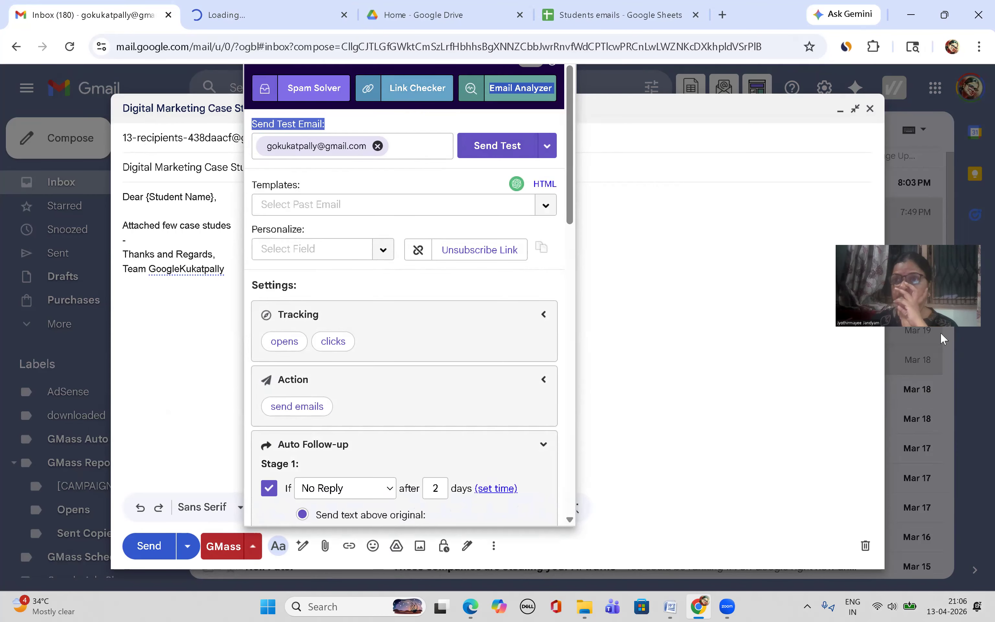
click(945, 16)
mouse_move(944, 16)
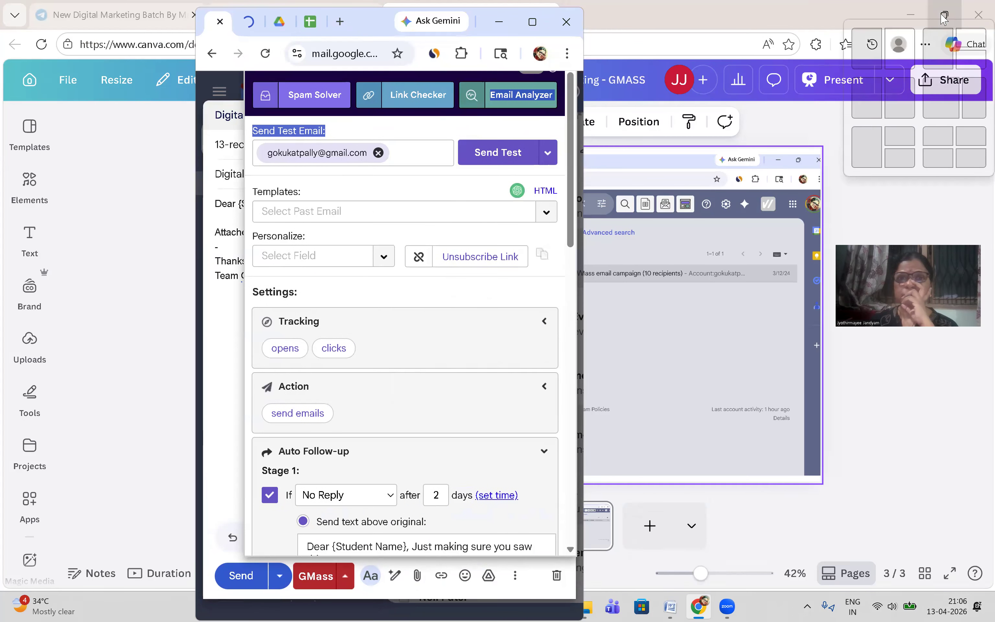
click(532, 21)
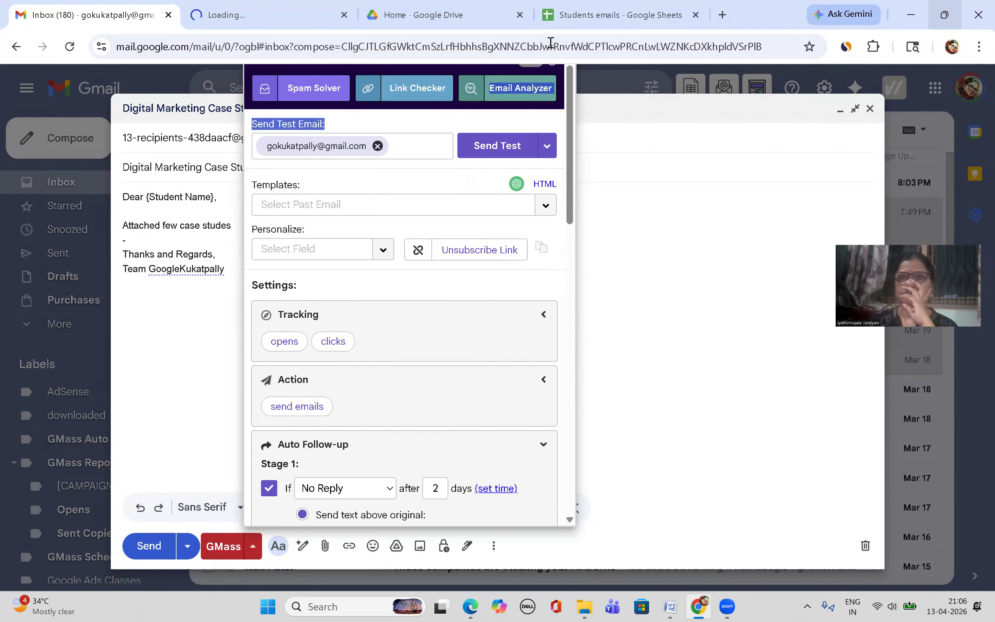
click(231, 20)
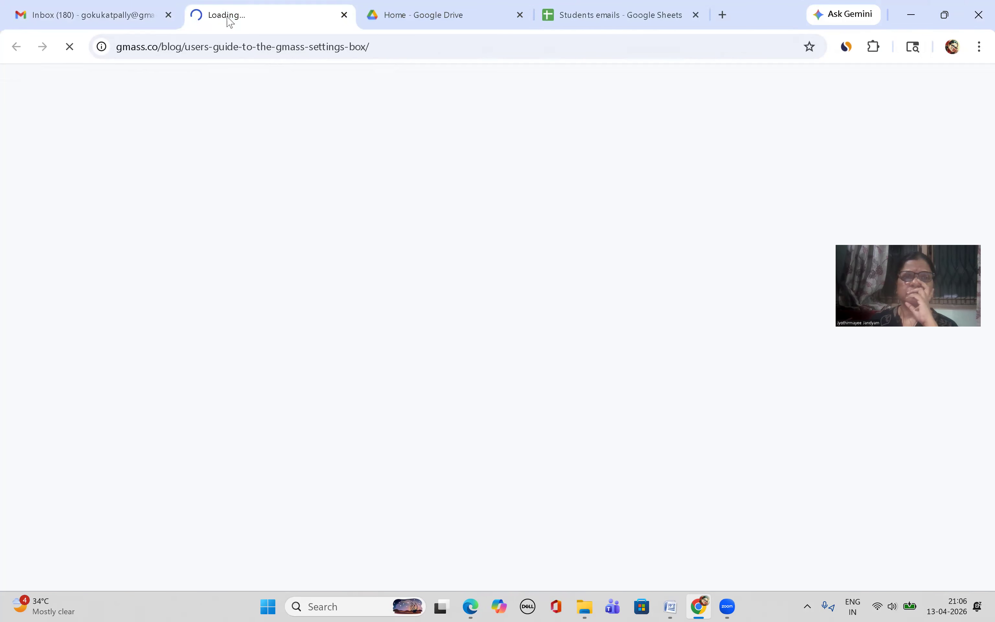
click(132, 19)
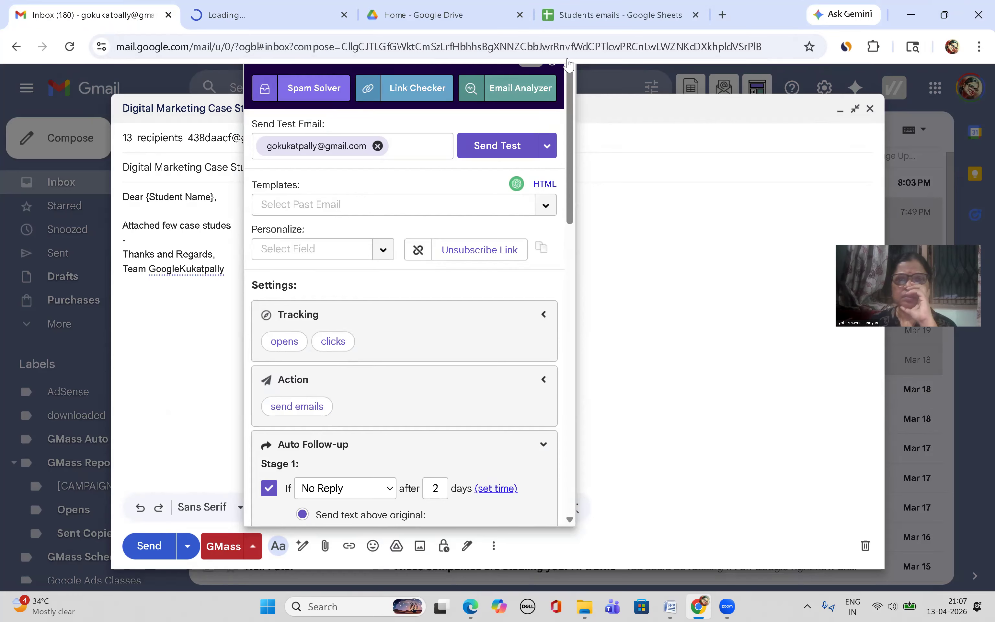
Check the Send Test delivery options and try to send the campaign with GMass.
click(549, 146)
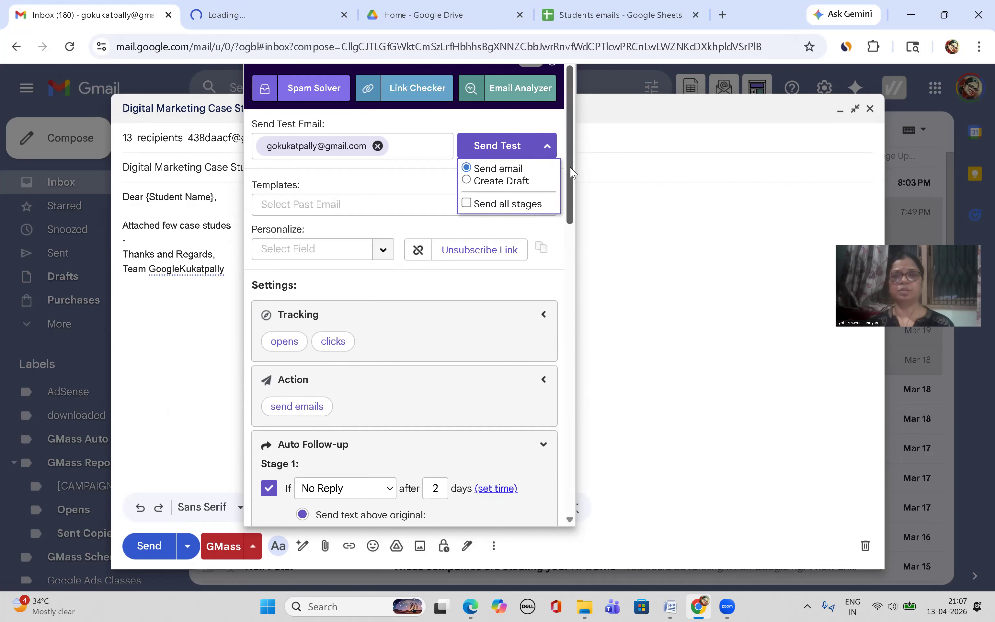
click(624, 258)
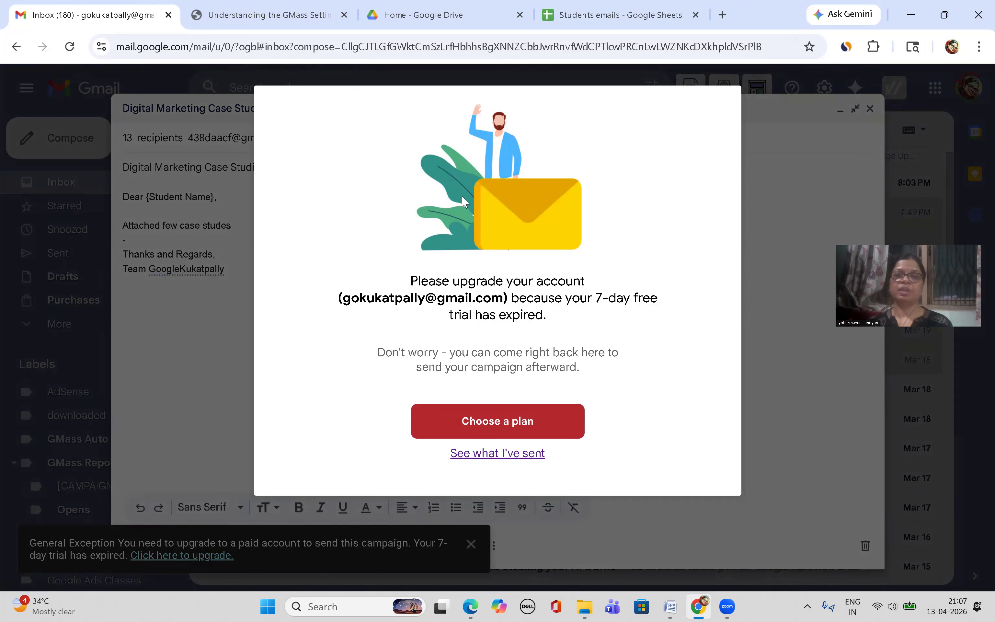
Review the recently sent emails in the GMass dashboard and close the extra GMass pages.
click(519, 453)
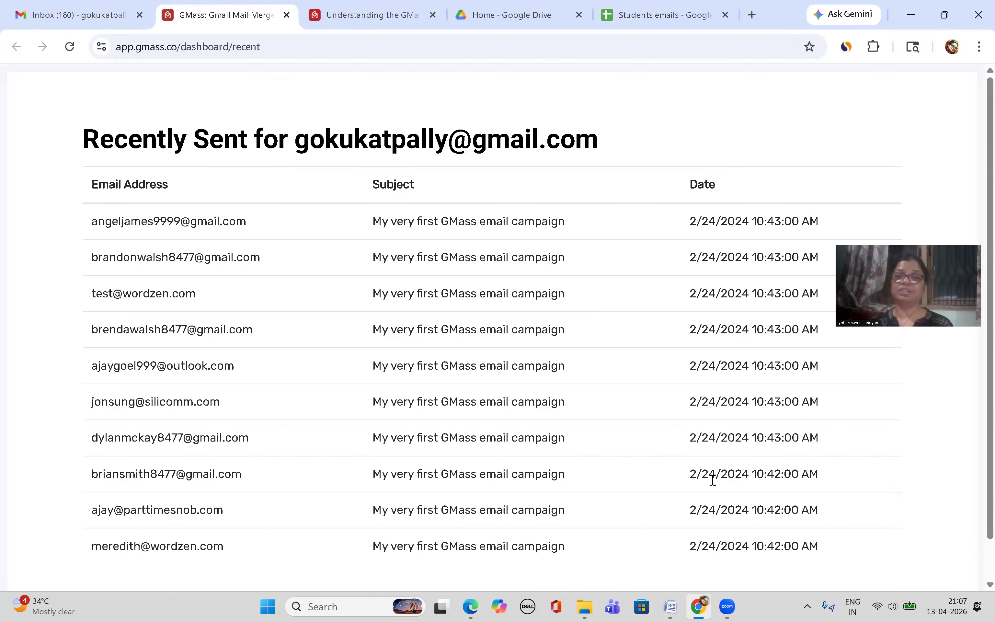
scroll(711, 480, down, 1)
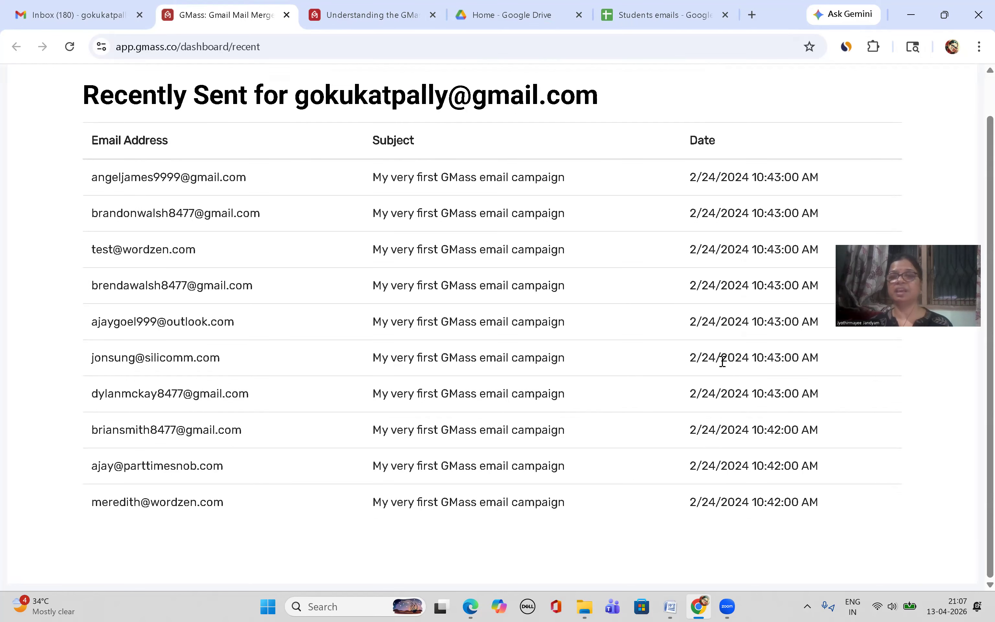
scroll(549, 501, up, 1)
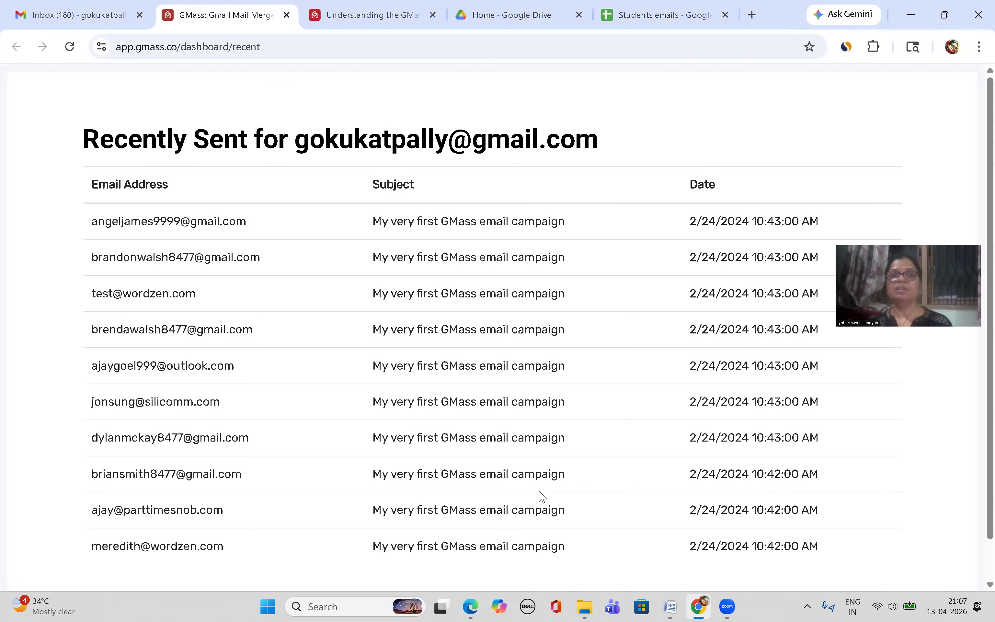
click(286, 15)
click(286, 15)
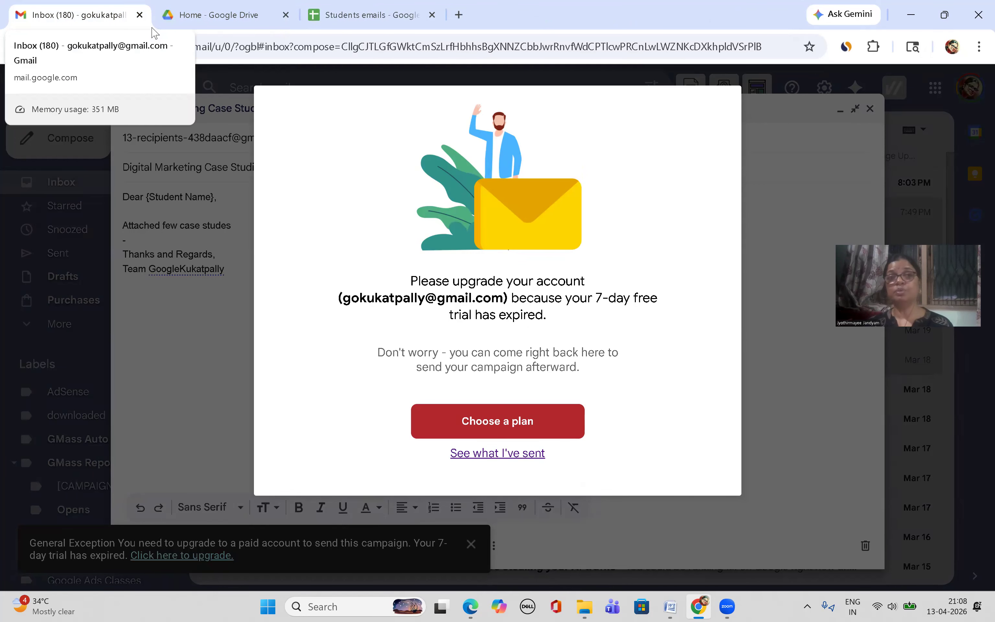